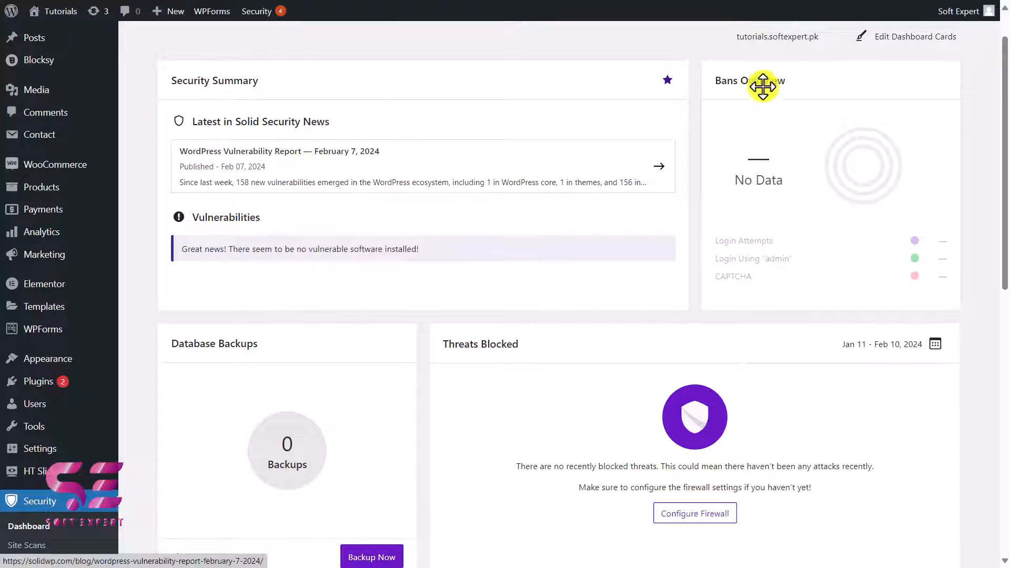
scroll(591, 293, "down", 3)
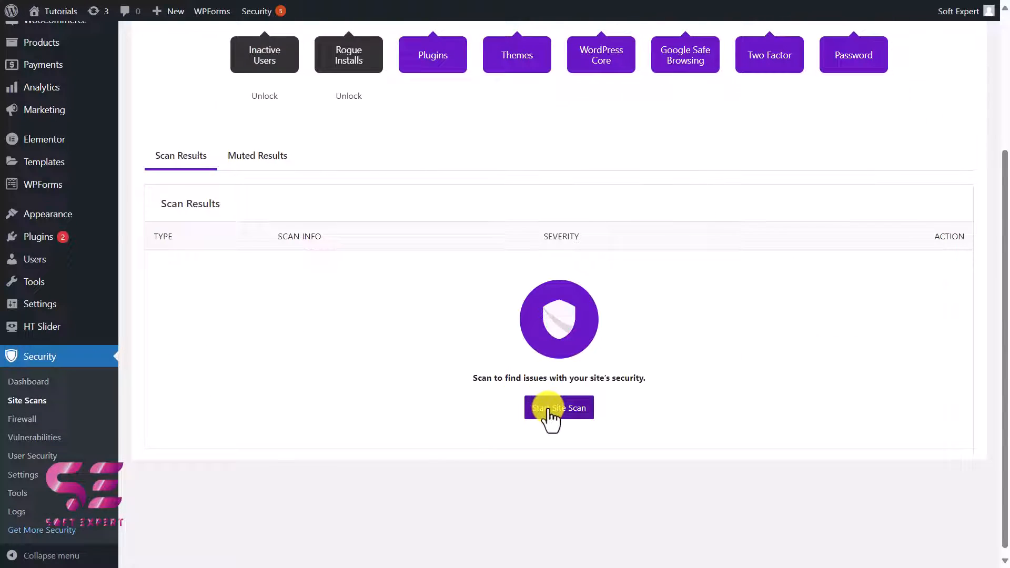
left_click(549, 410)
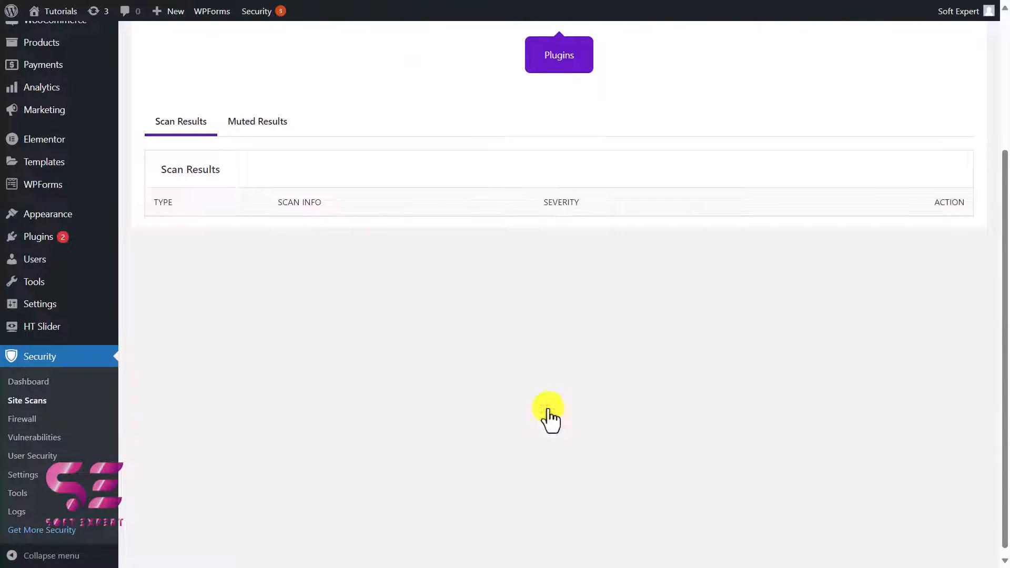
scroll(562, 305, "up", 4)
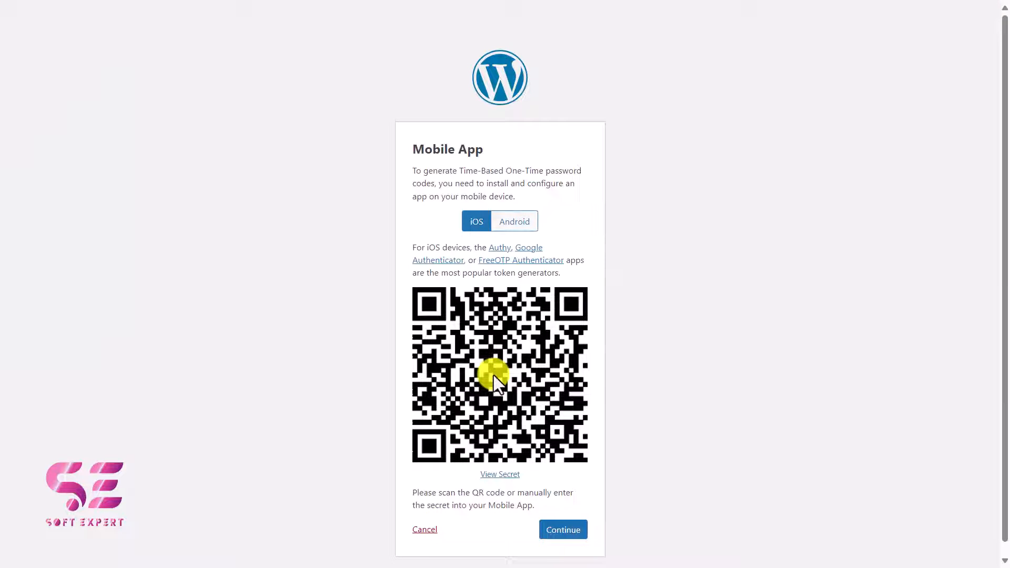
left_click(425, 529)
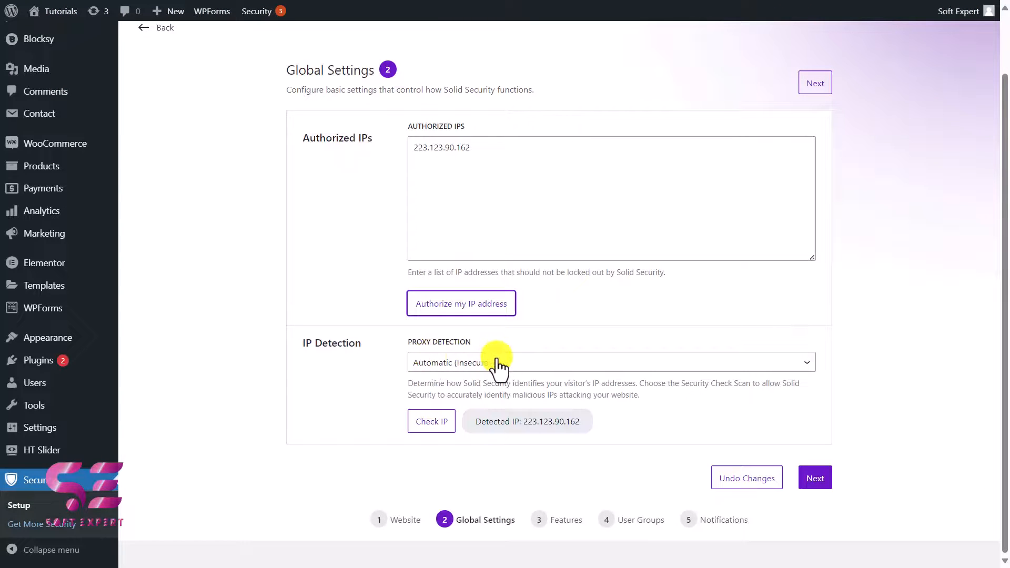
left_click(497, 362)
left_click(412, 244)
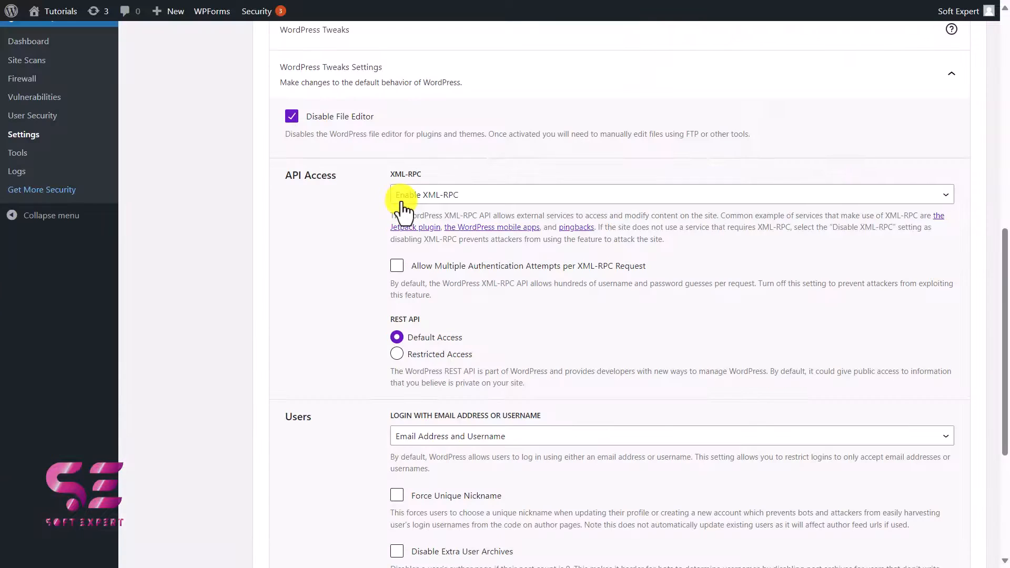
left_click(402, 199)
left_click(350, 195)
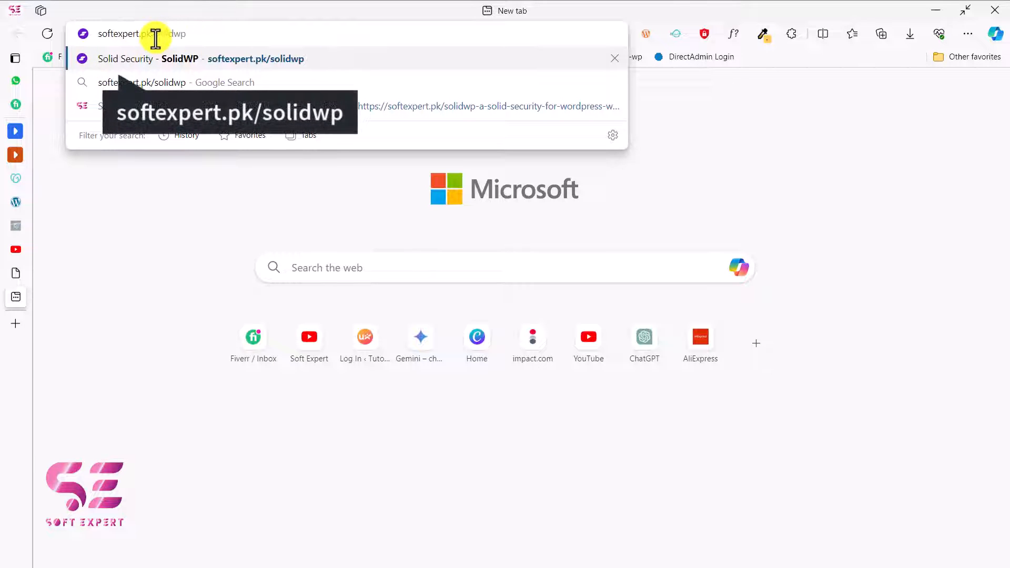
Step: Open softexpert.pk/solidwp and download the free Basic edition of the Solid Security plugin from its WordPress plugin page
key("Return")
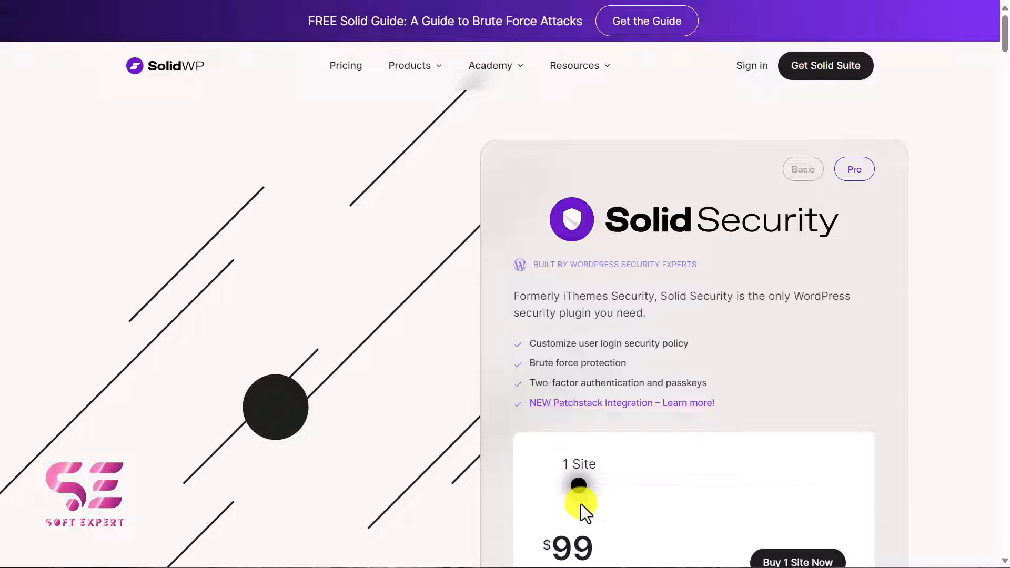
scroll(591, 500, "down", 1)
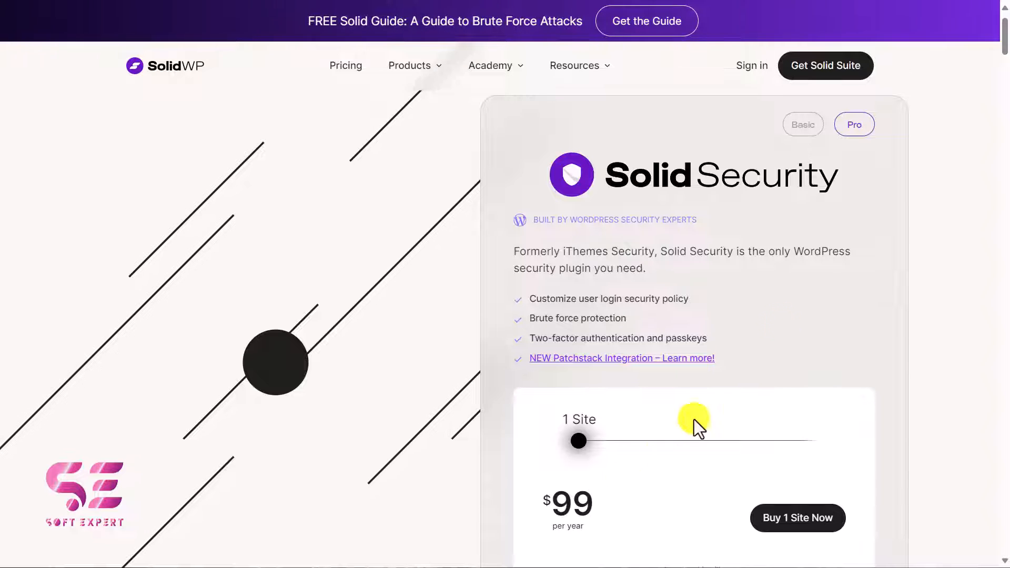
left_click(803, 127)
scroll(704, 326, "down", 3)
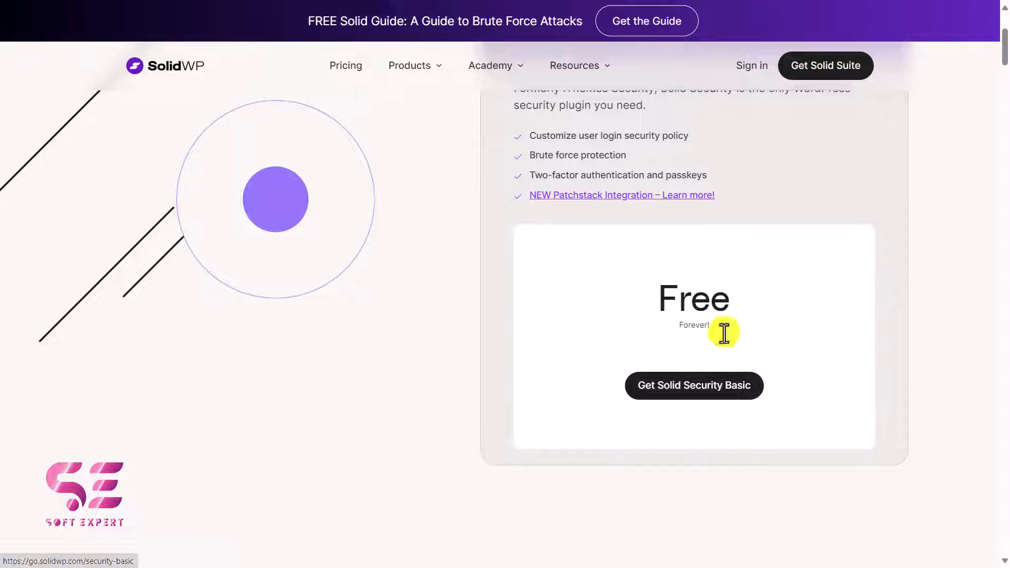
left_click(707, 387)
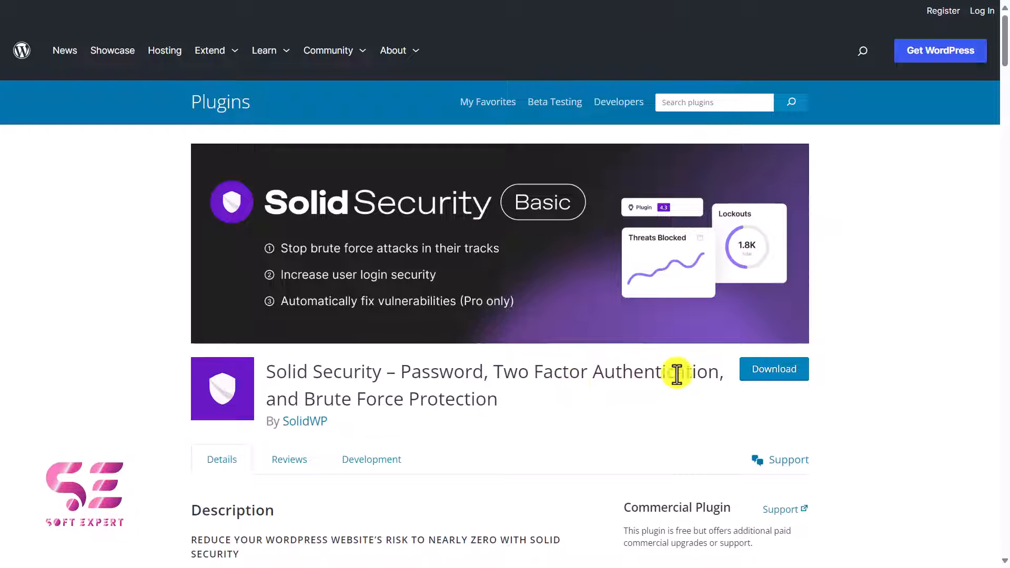
left_click(767, 374)
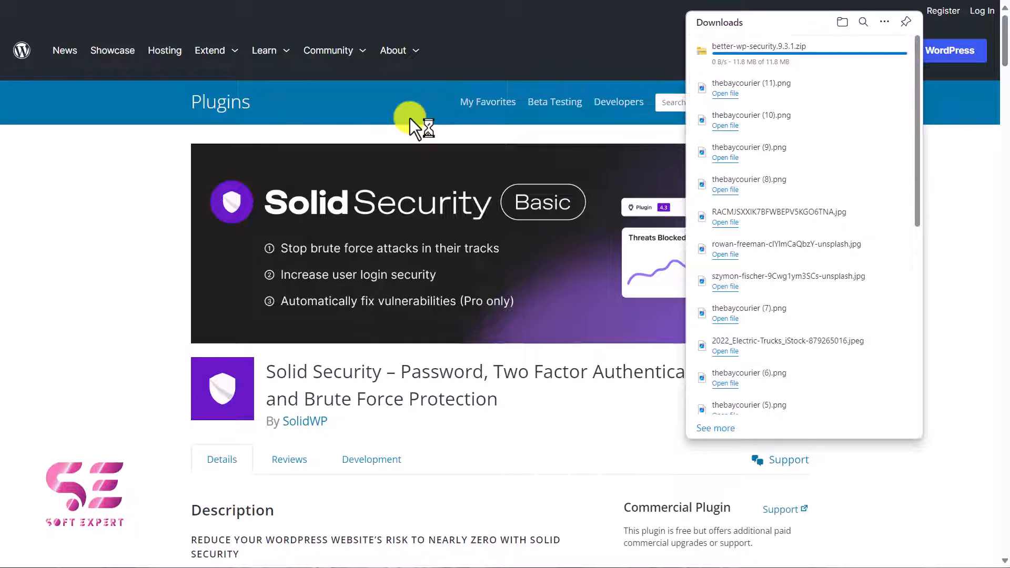
Step: Switch to the WordPress dashboard, then install and activate the plugin from the downloaded better-wp-security.9.3.1.zip
key("ctrl+Tab")
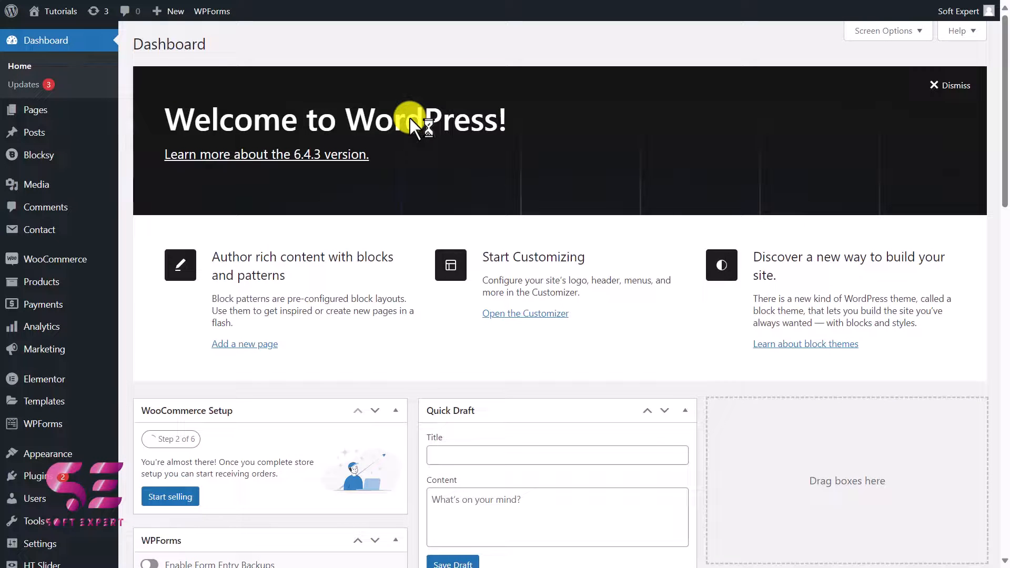
mouse_move(33, 474)
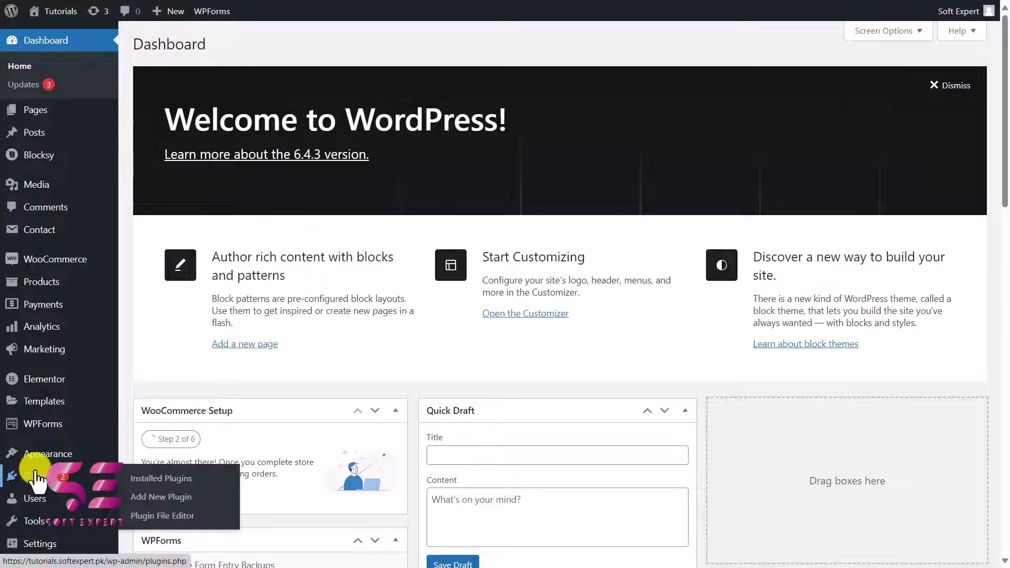
left_click(138, 496)
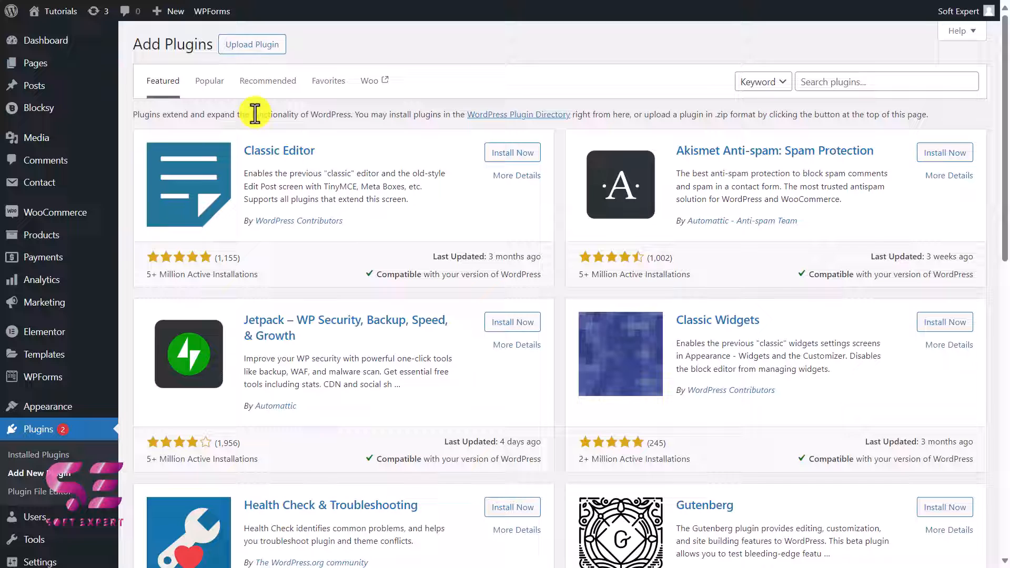
left_click(243, 48)
left_click(460, 162)
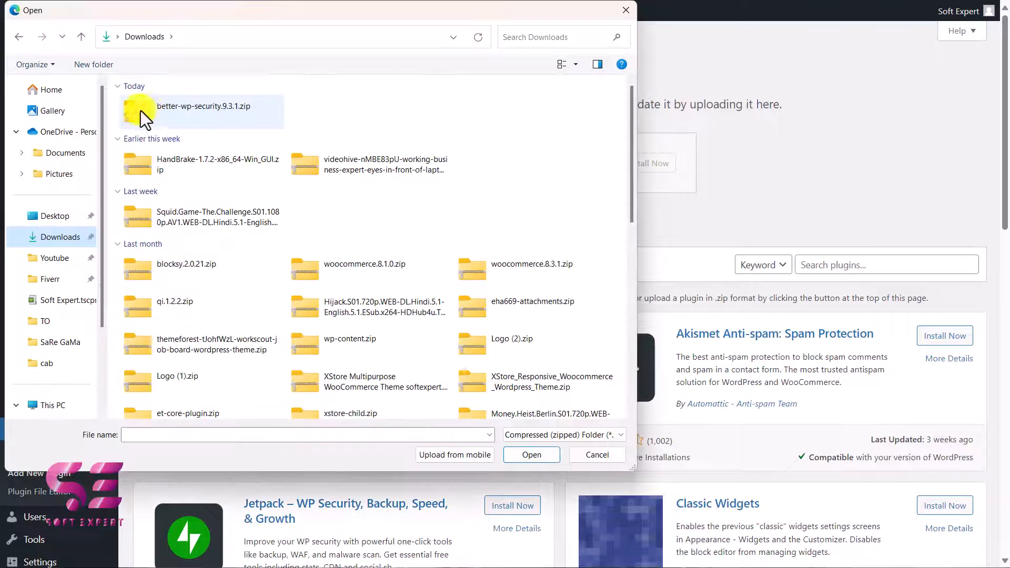
double_click(207, 115)
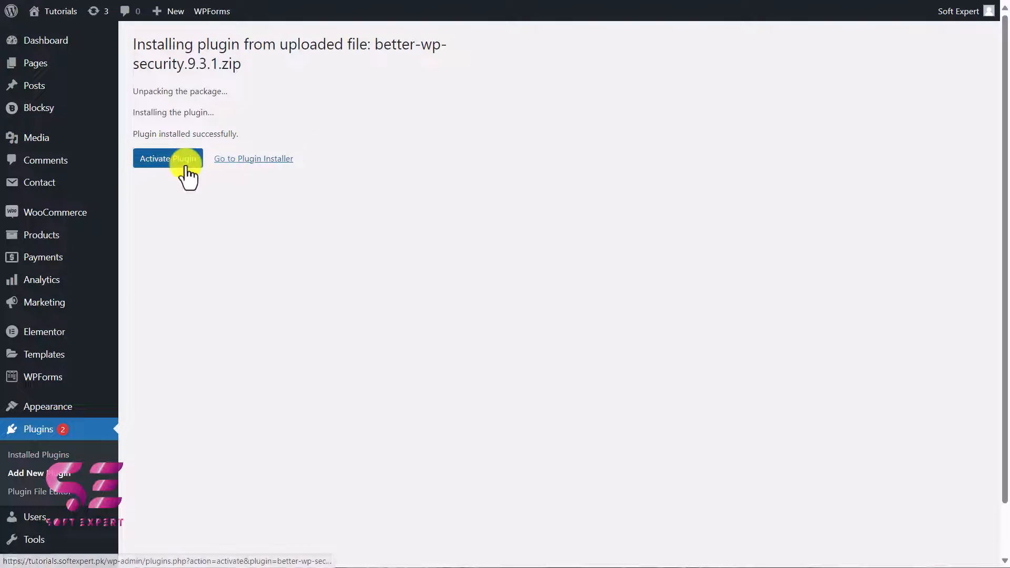
left_click(185, 171)
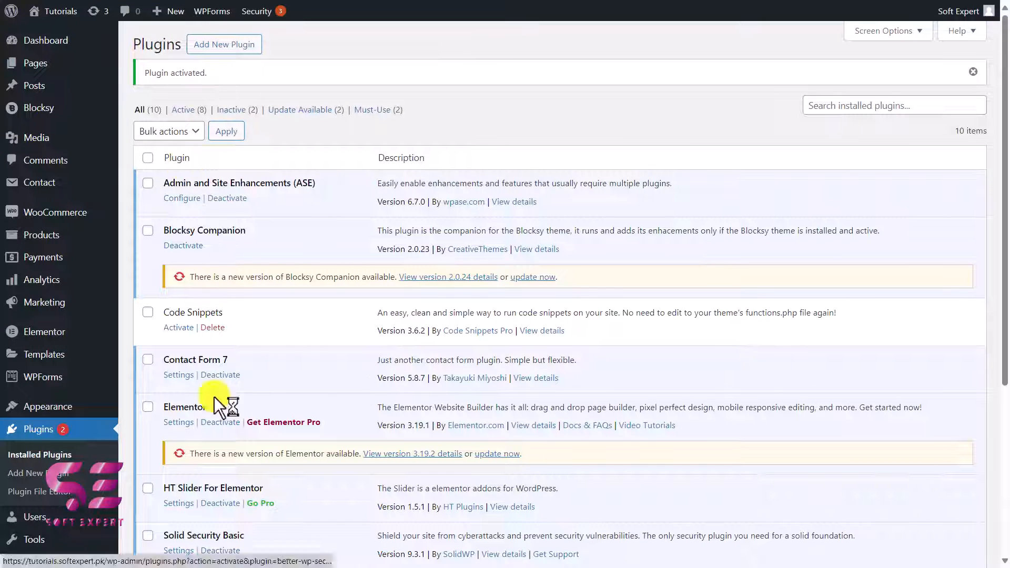
Step: Start the Solid Security setup and choose Blog as the website type
scroll(226, 547, "down", 2)
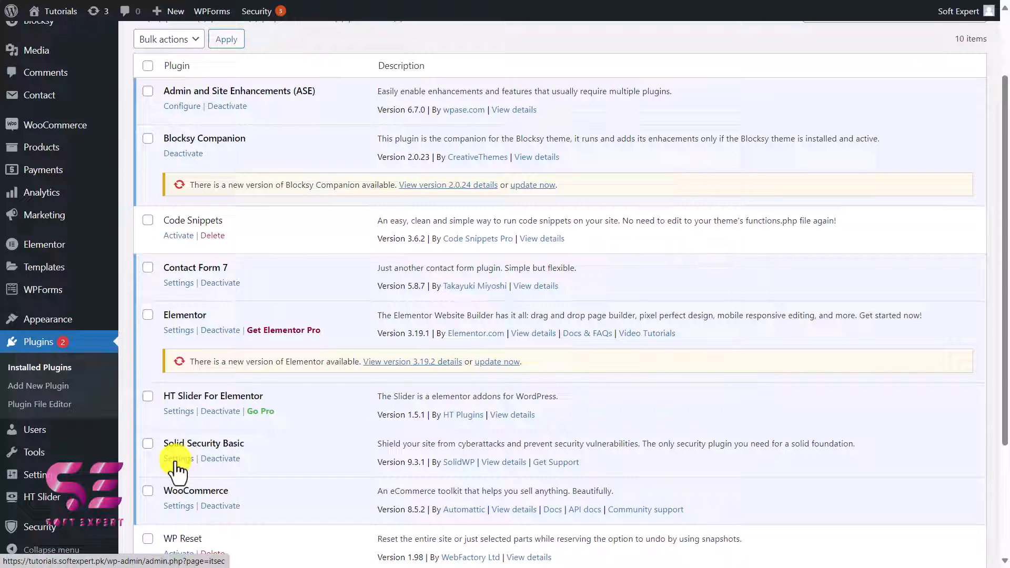
mouse_move(52, 533)
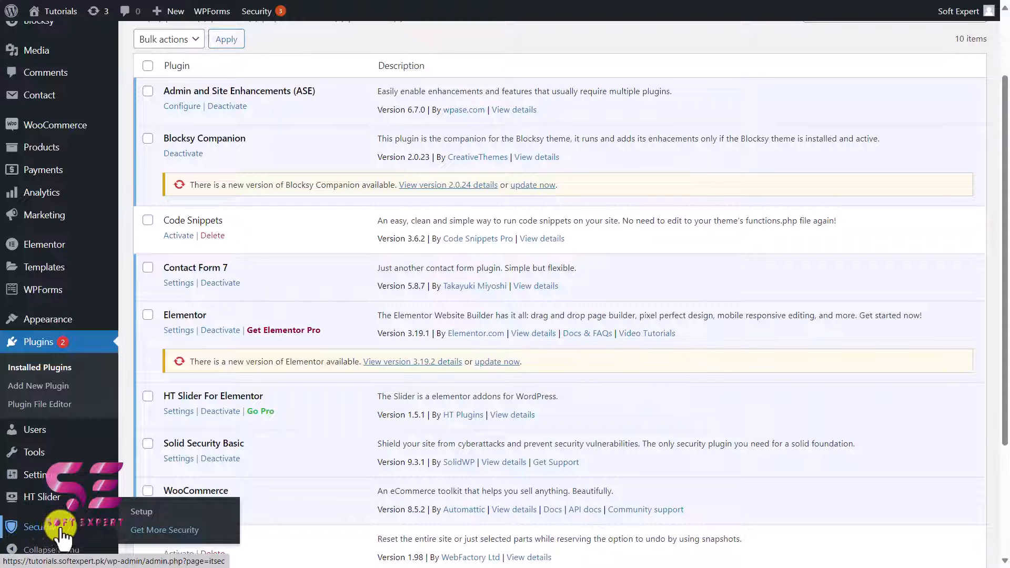
left_click(137, 516)
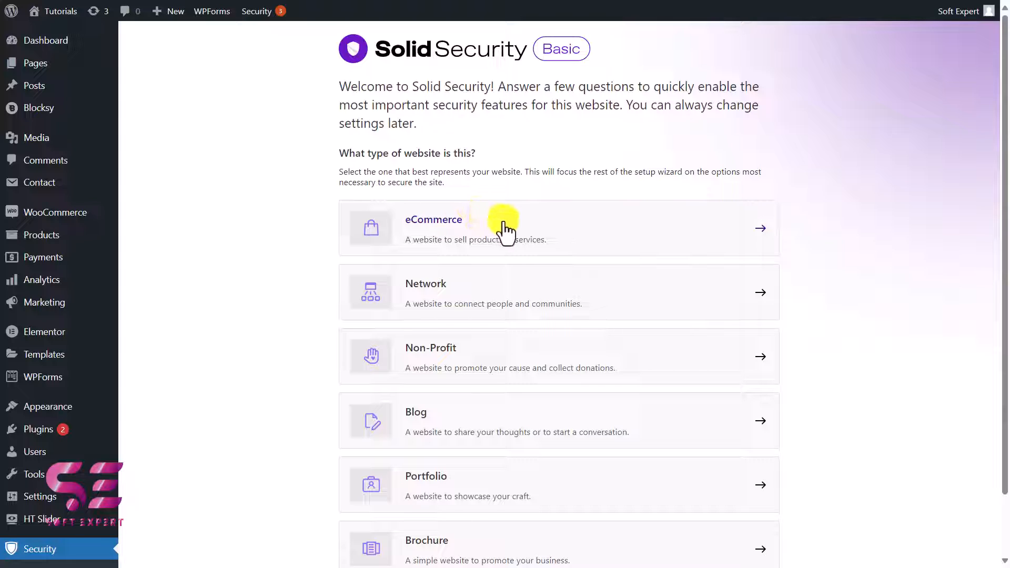
scroll(502, 231, "down", 2)
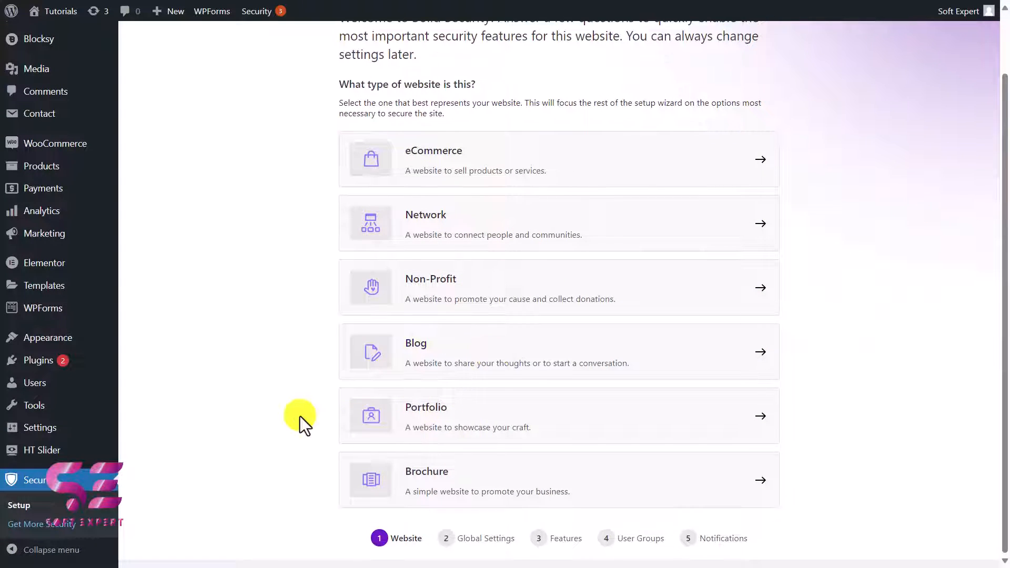
left_click(445, 355)
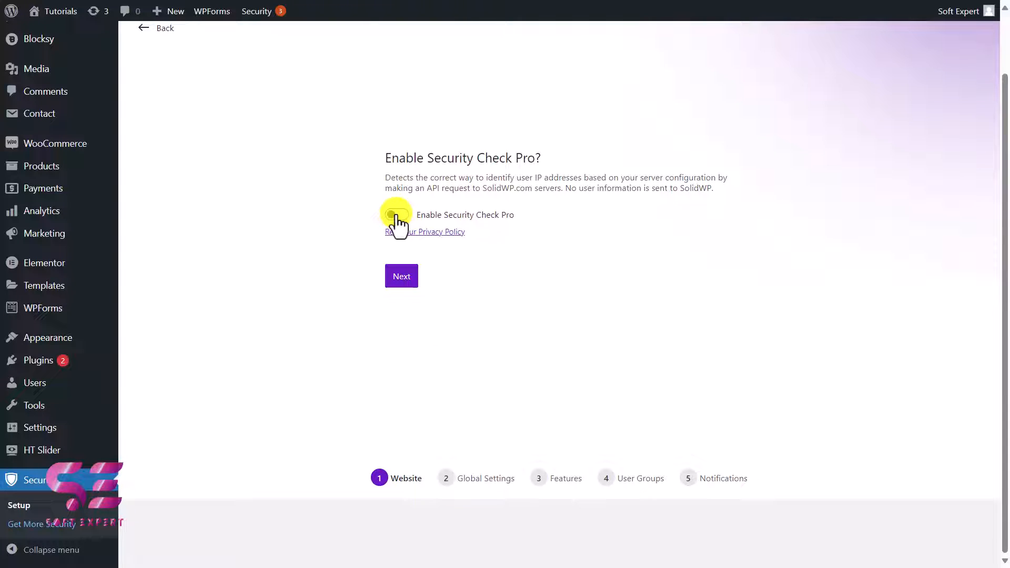
Step: Enable Security Check Pro and set up the site as My Own Website
left_click(396, 214)
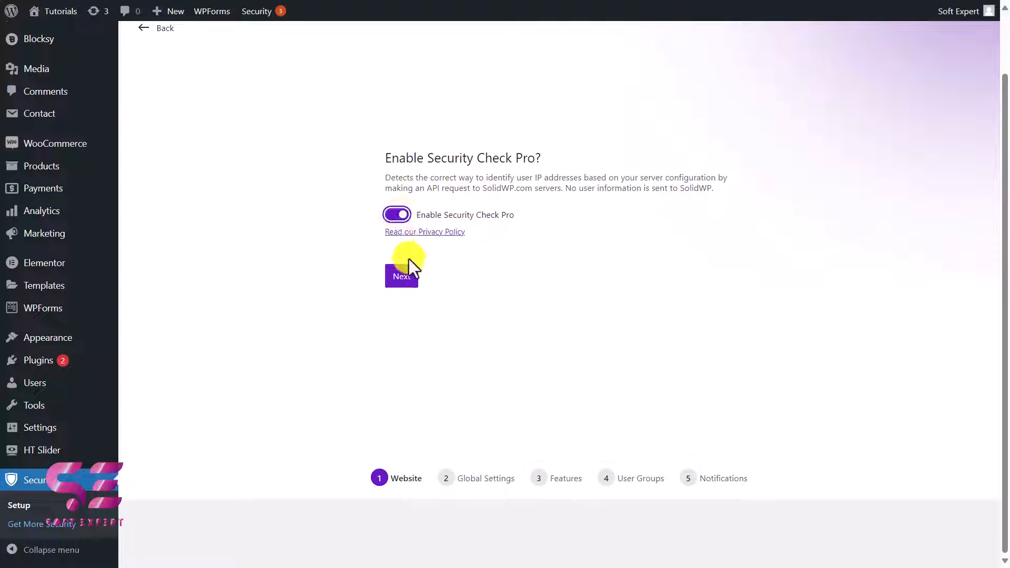
left_click(401, 276)
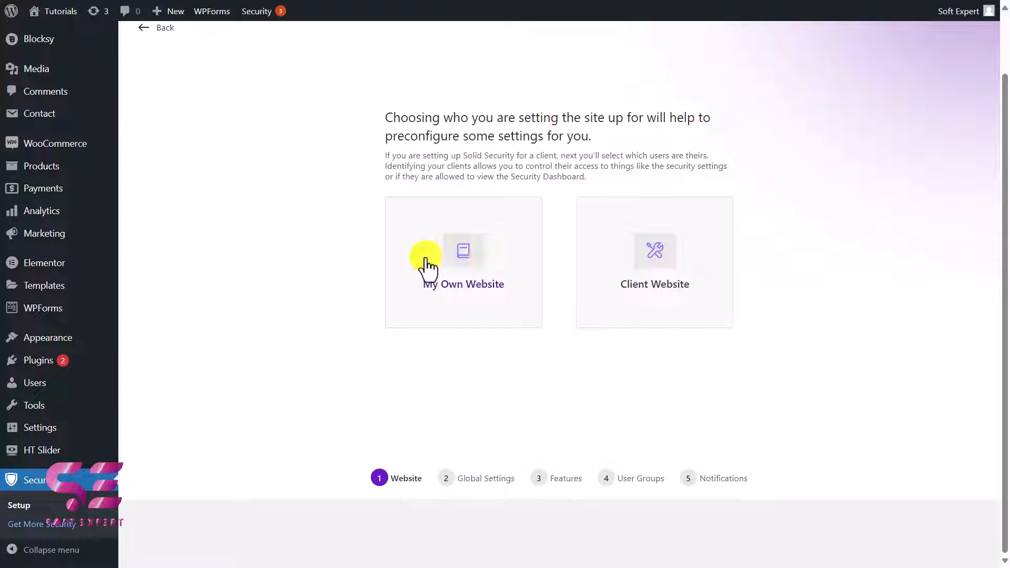
left_click(442, 258)
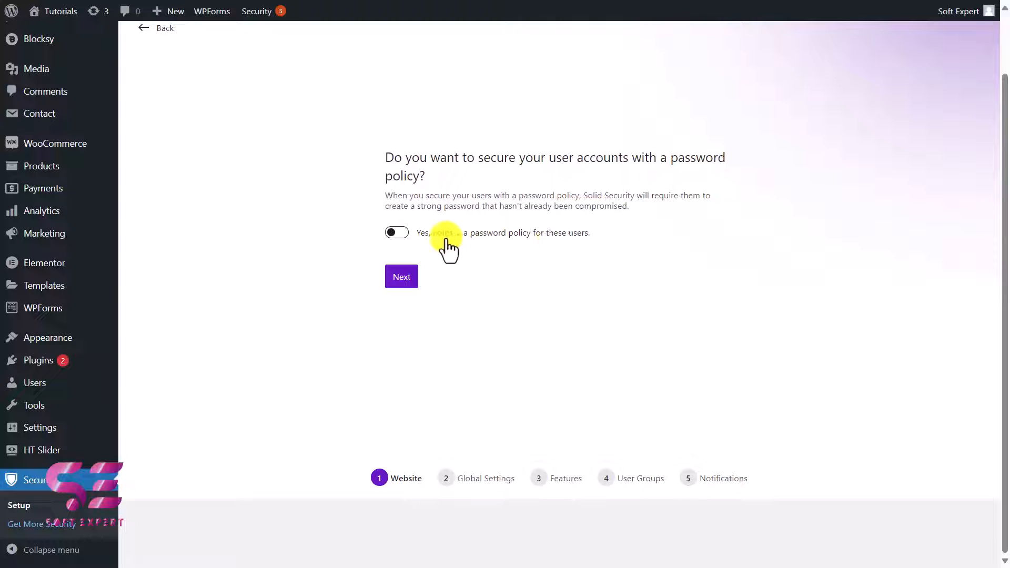
Step: Enforce a password policy for the user accounts and authorize your own IP address in the Global Settings
left_click(403, 233)
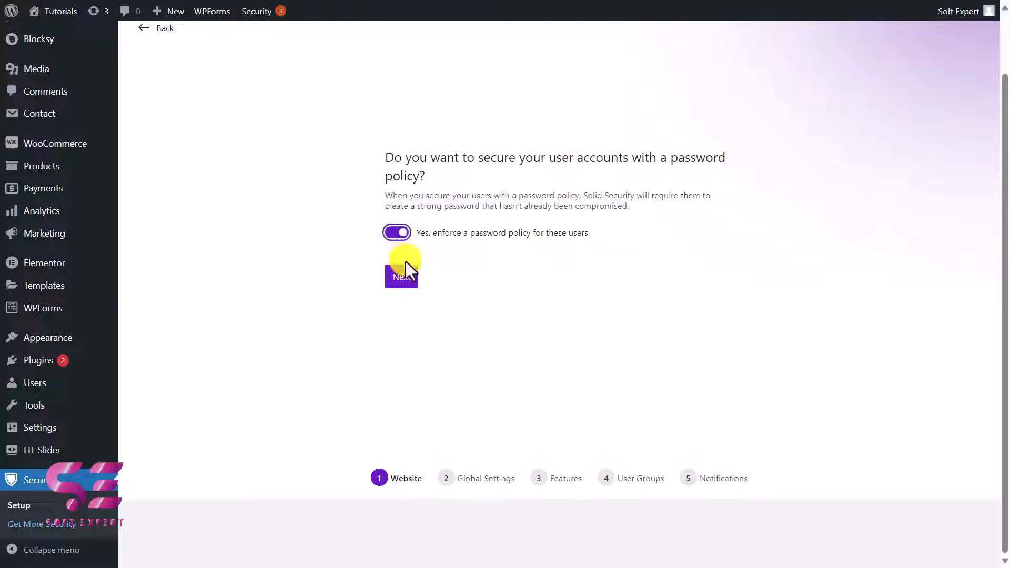
left_click(402, 277)
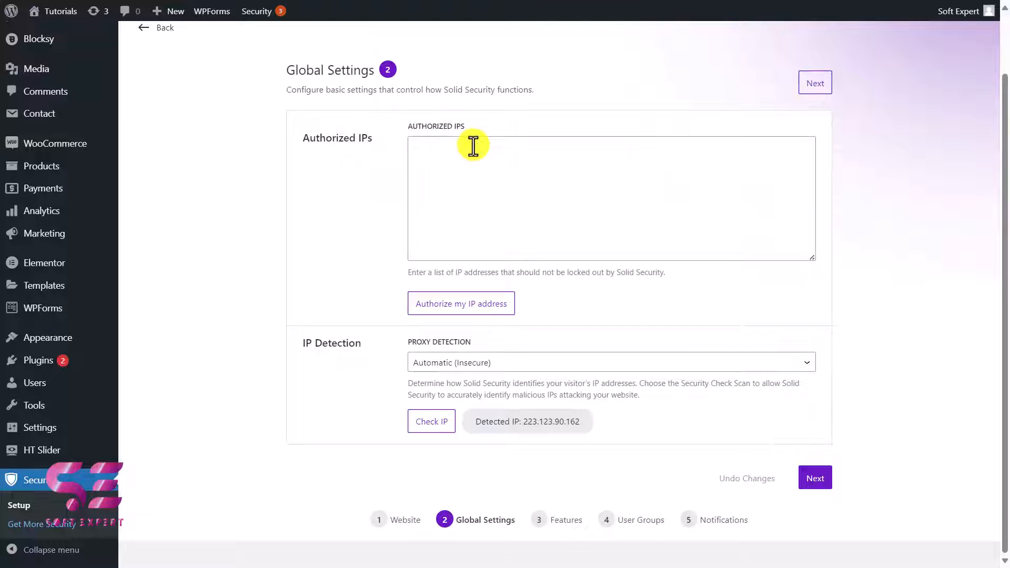
left_click(479, 301)
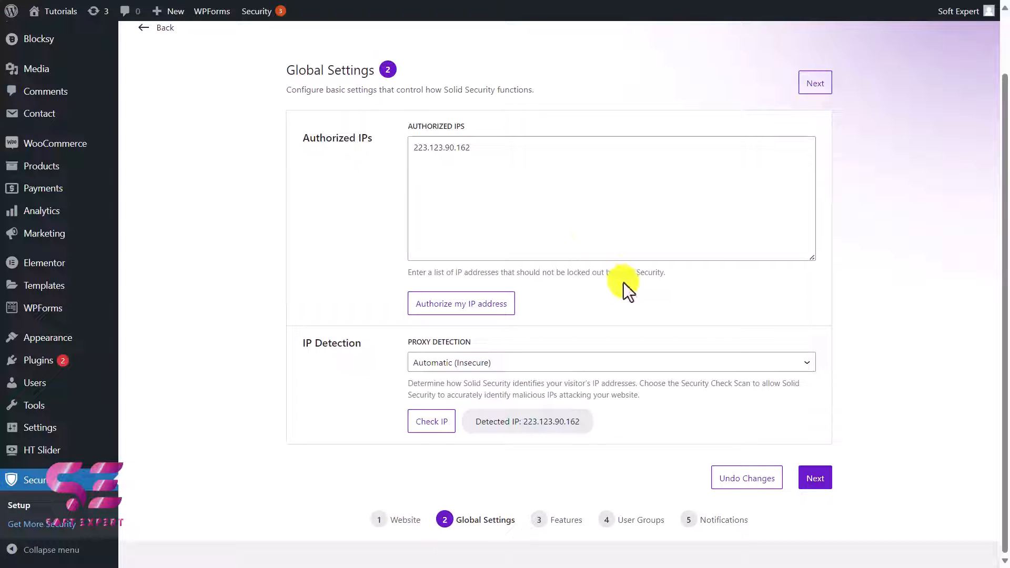
left_click(814, 477)
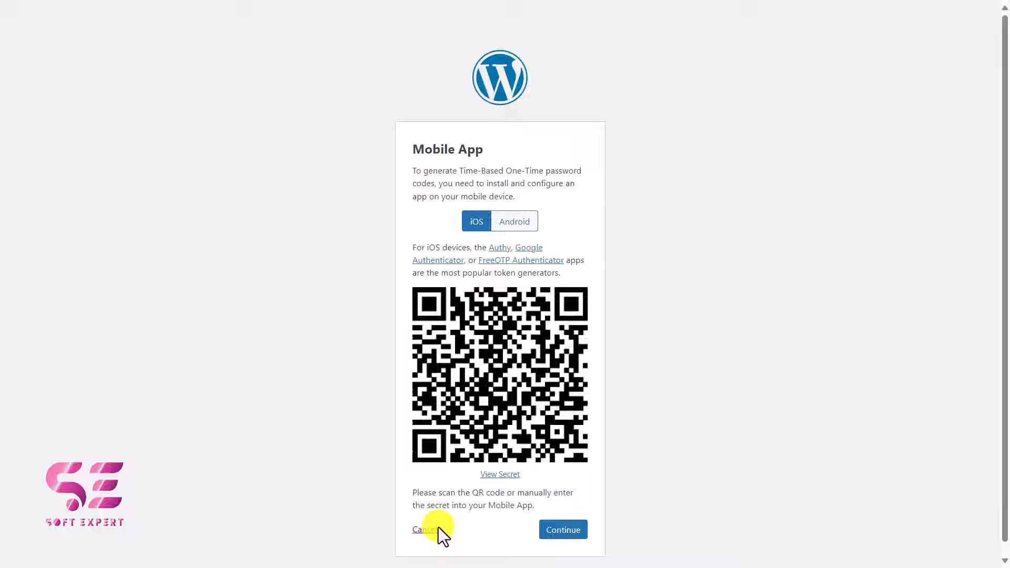
Step: Cancel the mobile app authentication setup, continue with Two-Factor off, and choose Default User Groups
left_click(432, 527)
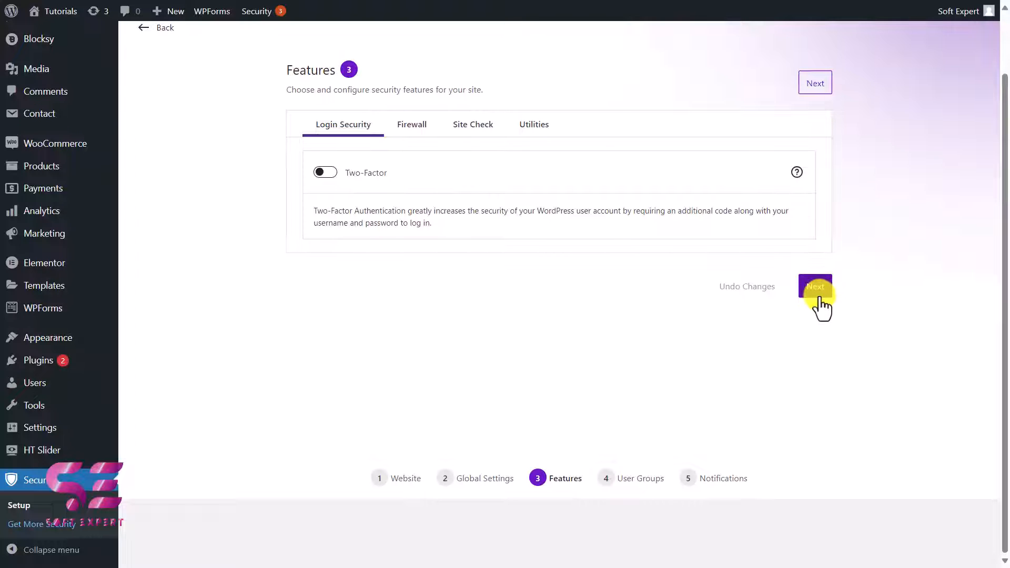
left_click(816, 289)
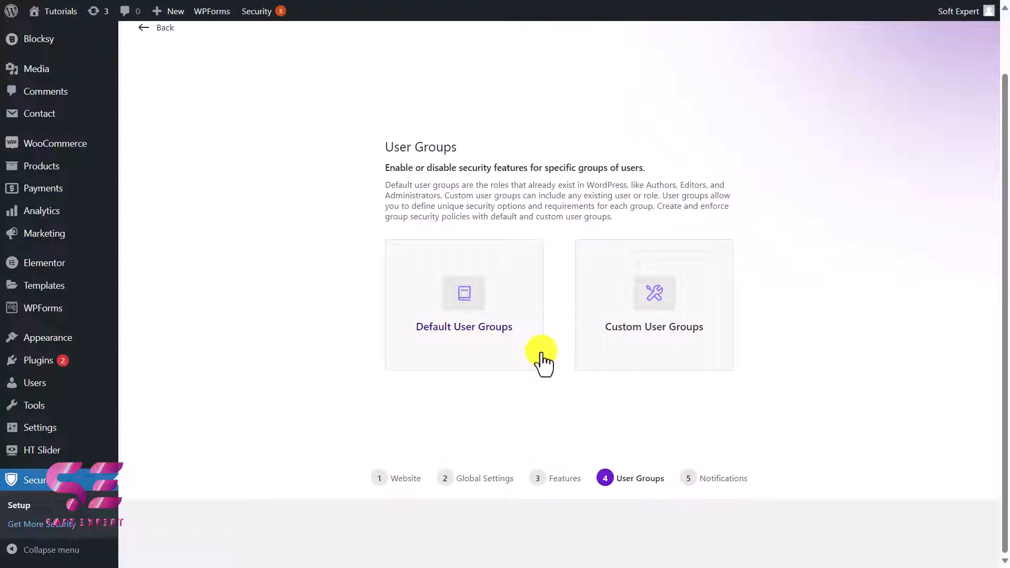
left_click(478, 329)
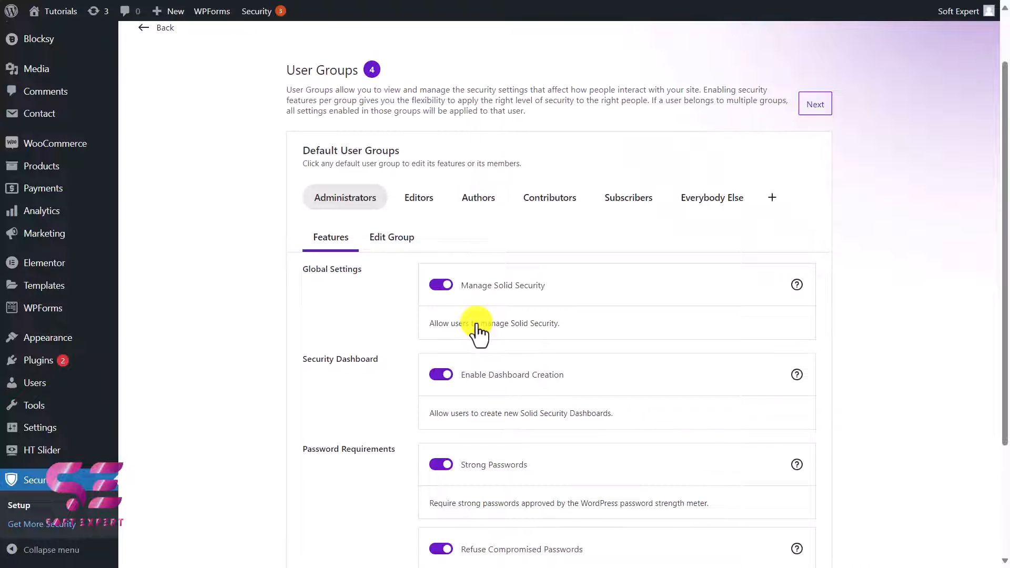
Step: Review the Administrators group's global, dashboard and password requirement features and the other default user groups
scroll(478, 329, "down", 2)
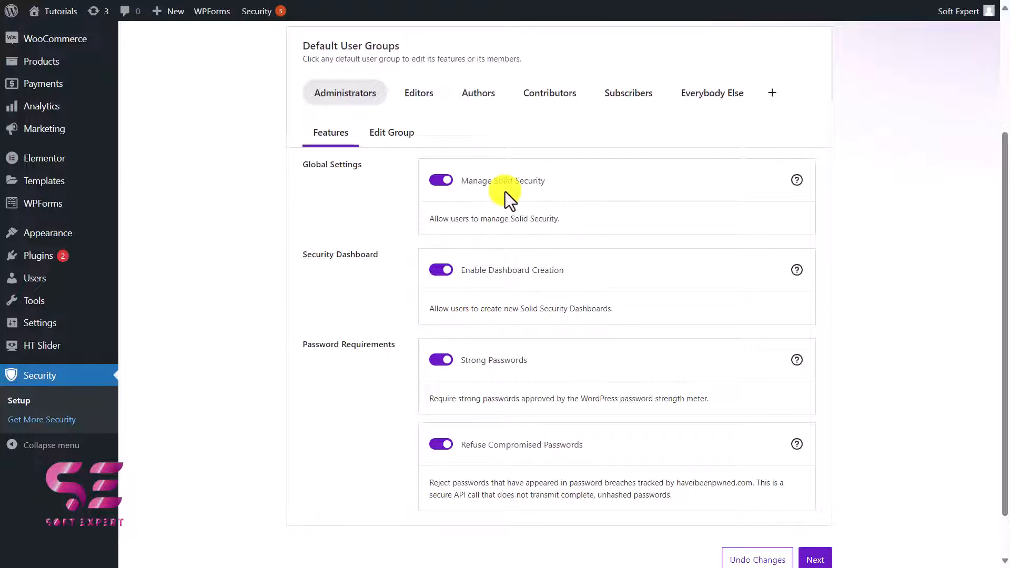
scroll(358, 264, "down", 1)
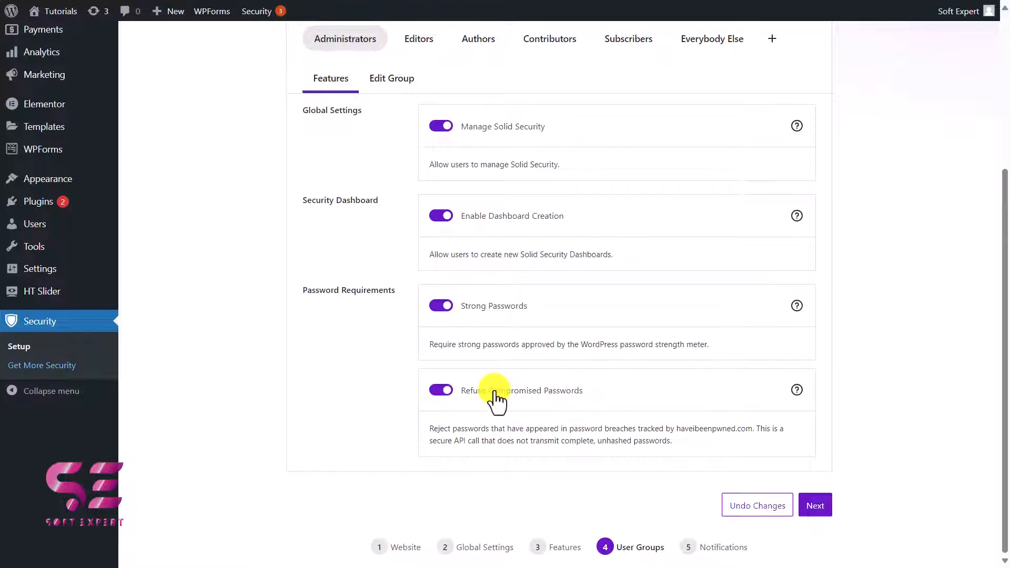
scroll(379, 237, "up", 2)
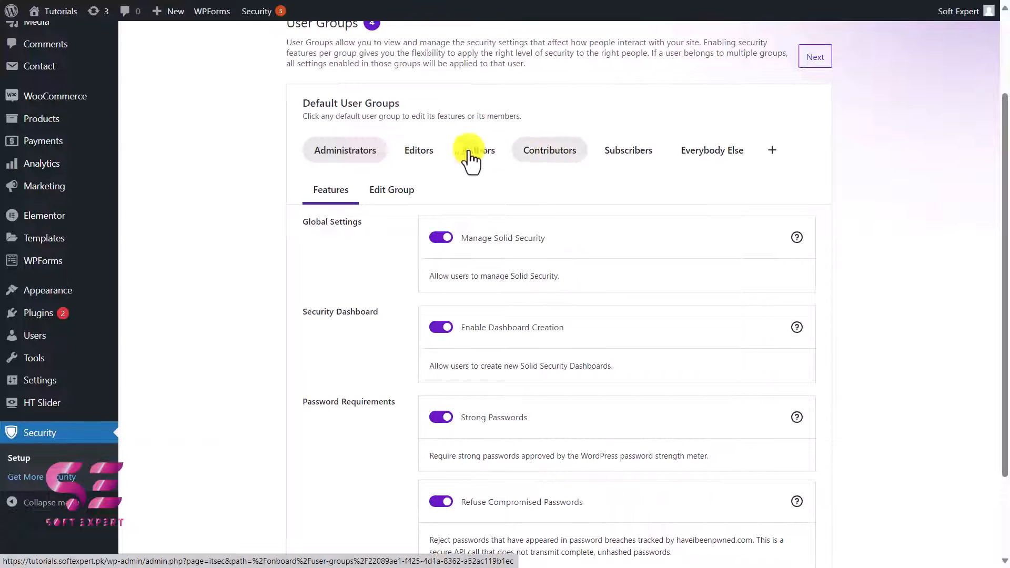
scroll(487, 235, "down", 2)
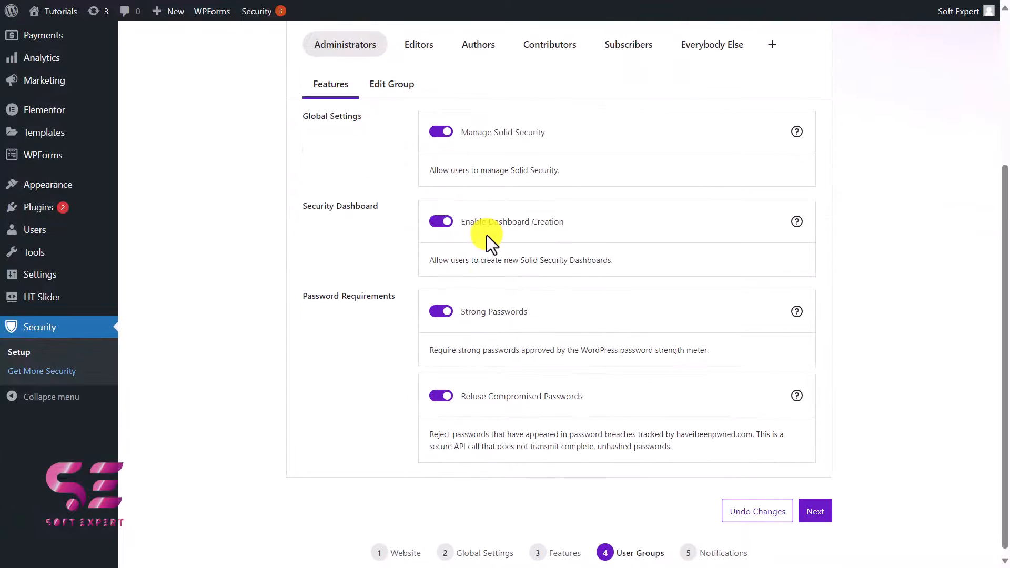
Step: Review the global, dashboard and password requirement features of the Contributors user group
scroll(487, 235, "up", 1)
left_click(550, 95)
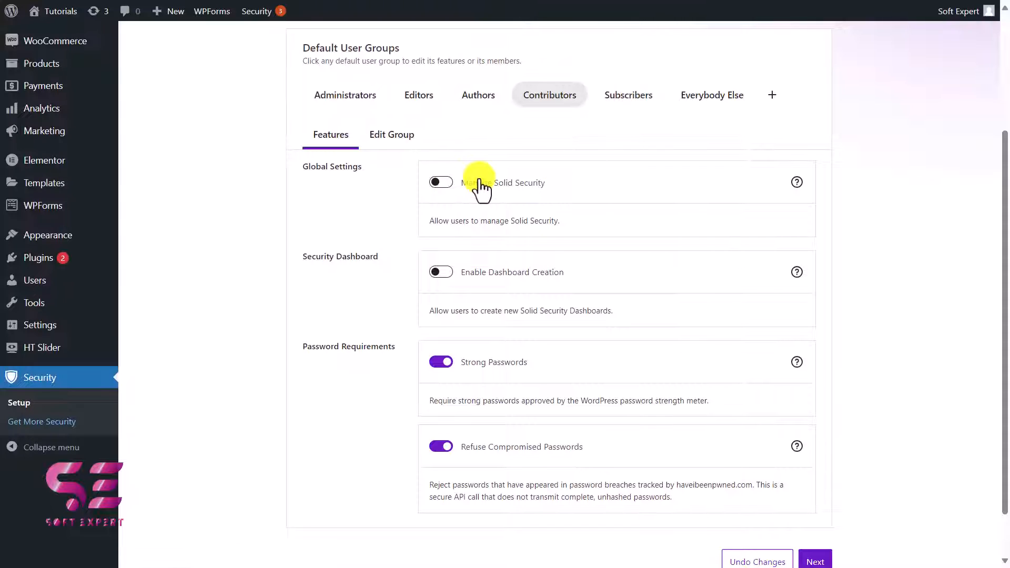
left_click(513, 92)
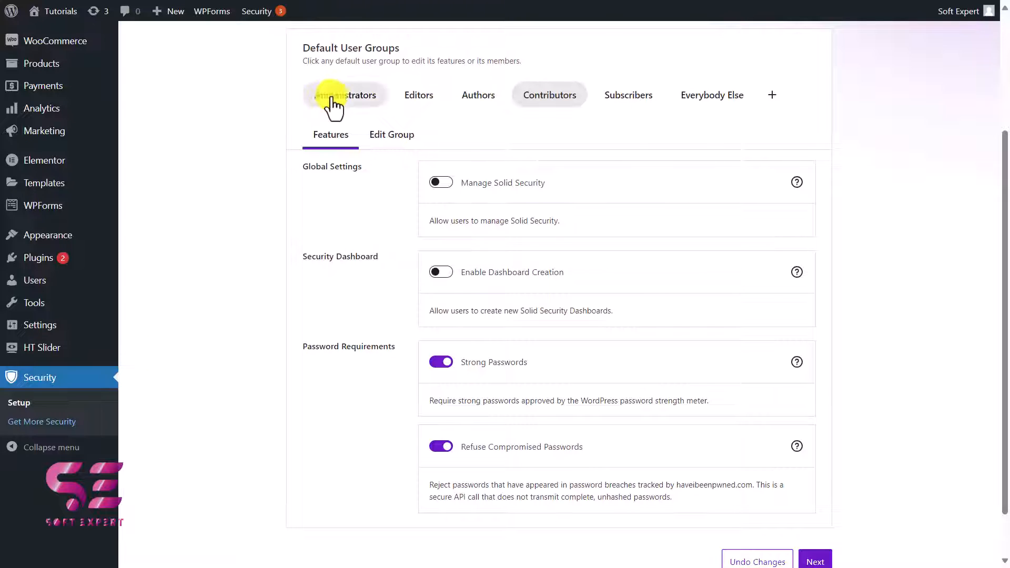
Step: Continue to Notifications, keep All "Administrator" Users as the default recipients, and complete the setup
scroll(479, 330, "down", 1)
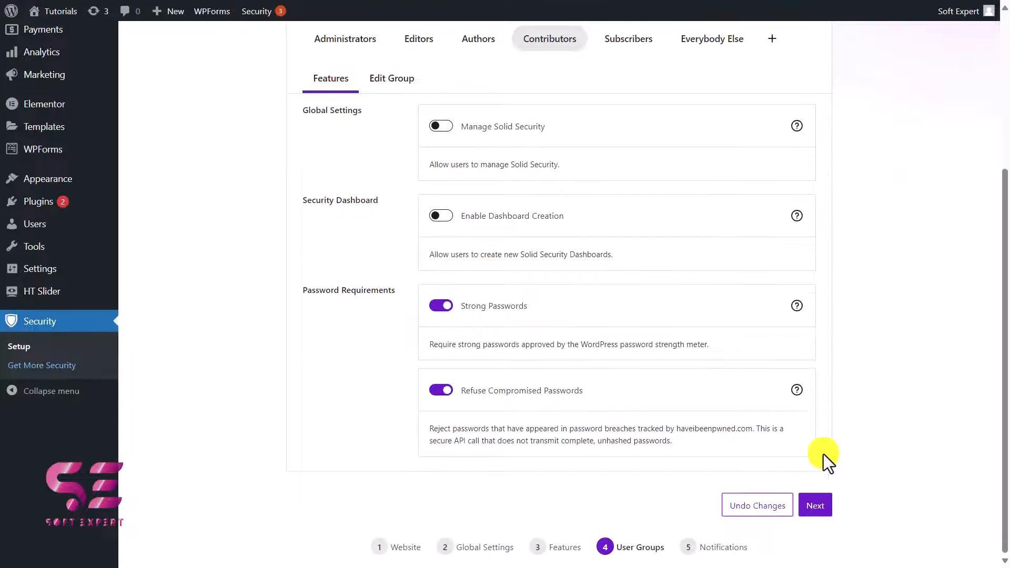
left_click(816, 511)
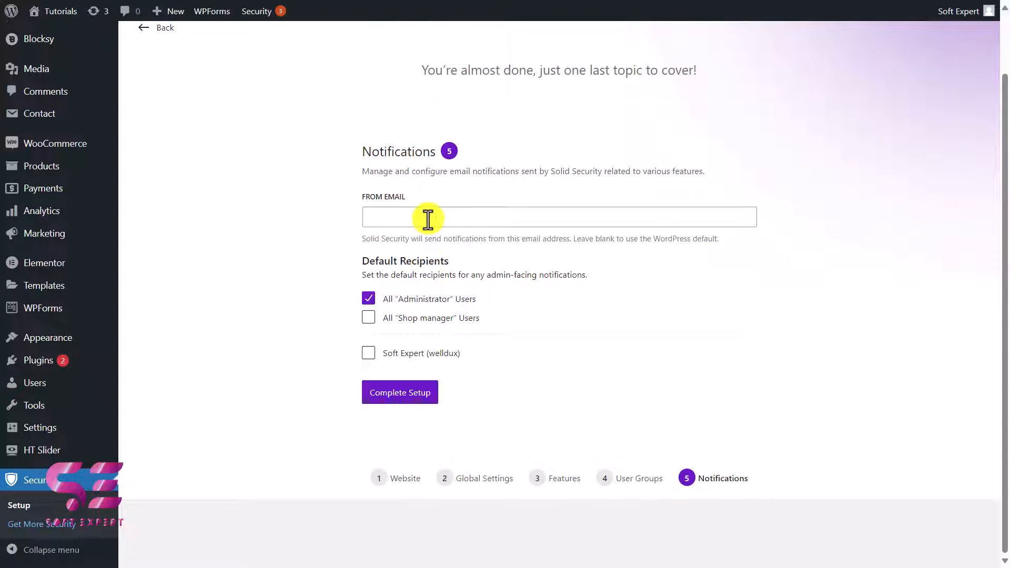
left_click(402, 401)
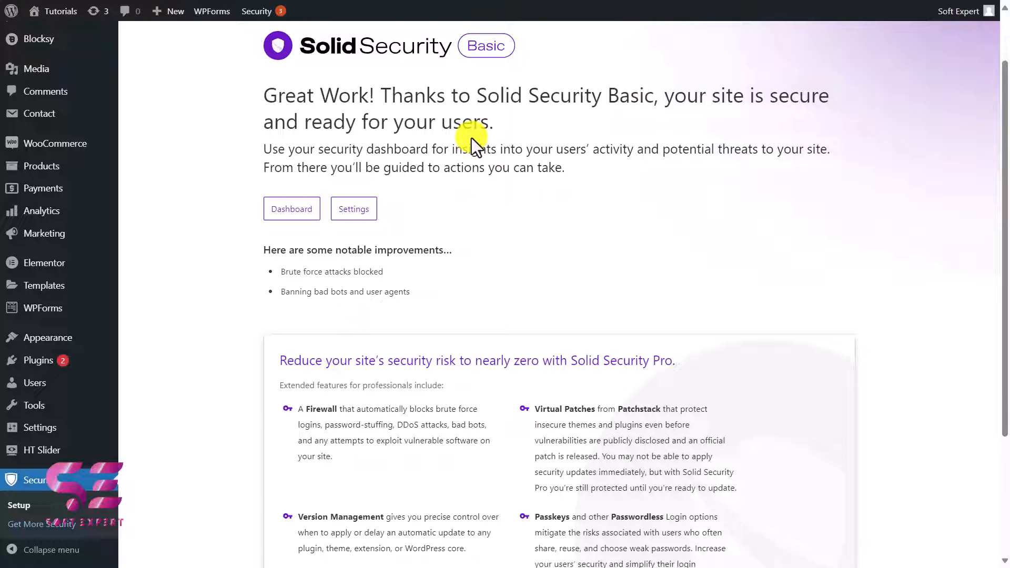
Step: In the plugin's Global Settings, set Minutes to Lockout to 20 and Days to Remember Lockouts to 3
left_click(360, 215)
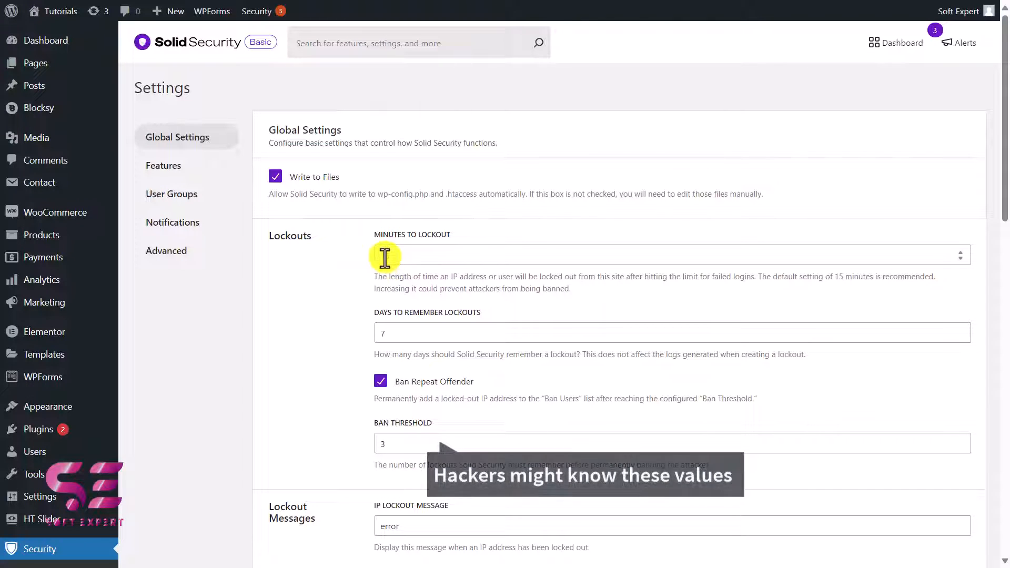
left_click_drag(381, 257, 399, 257)
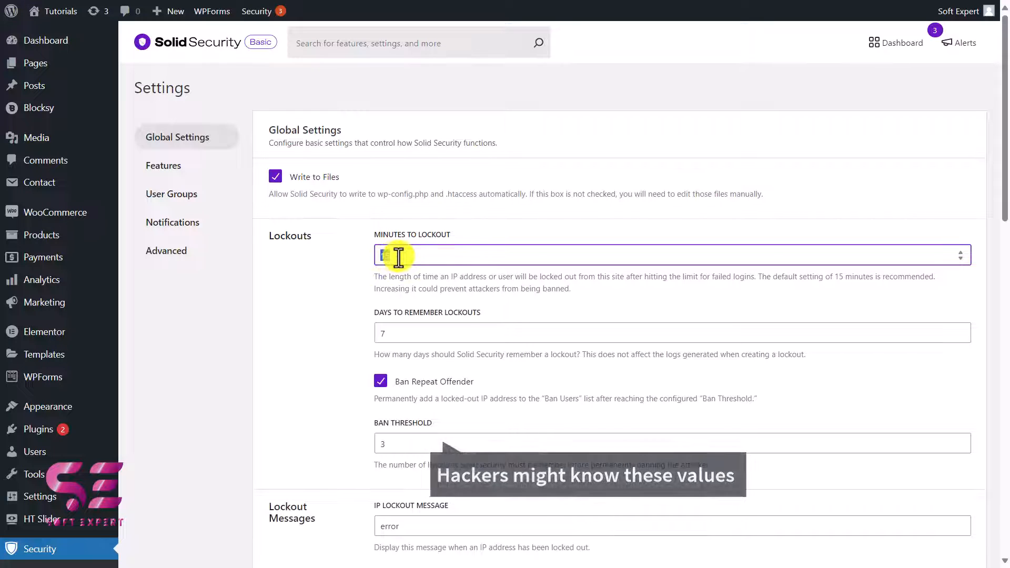
type("20")
key("Tab")
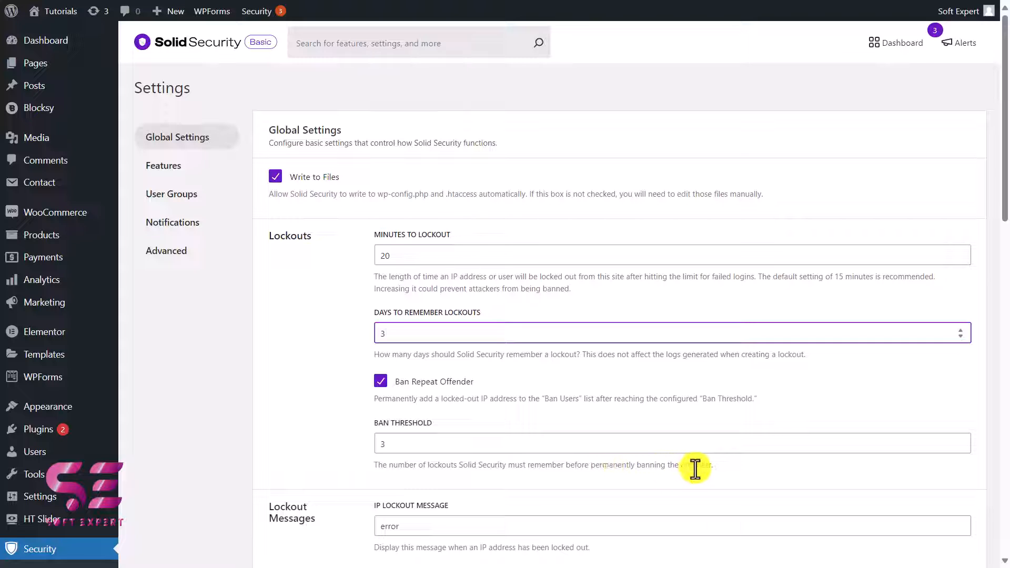
Step: Review the lockout messages and the Authorized IPs section in the Global Settings
scroll(304, 141, "down", 8)
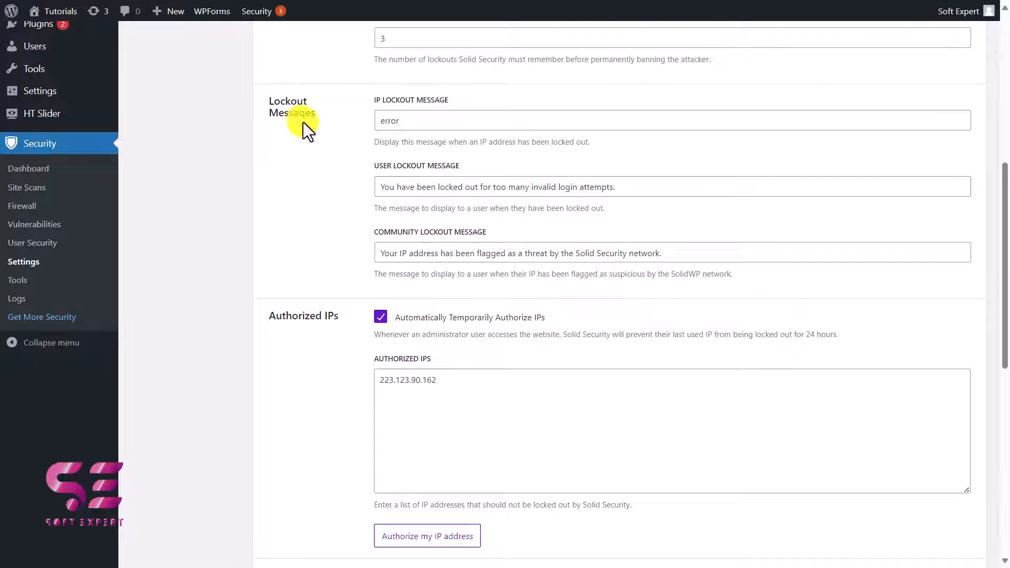
left_click(378, 117)
left_click_drag(378, 117, 417, 120)
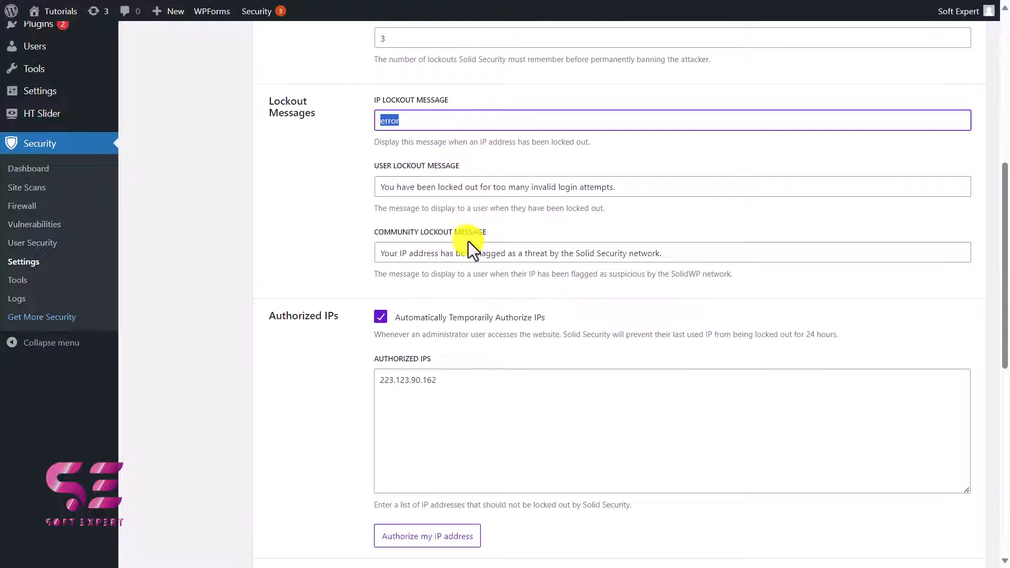
scroll(447, 222, "down", 3)
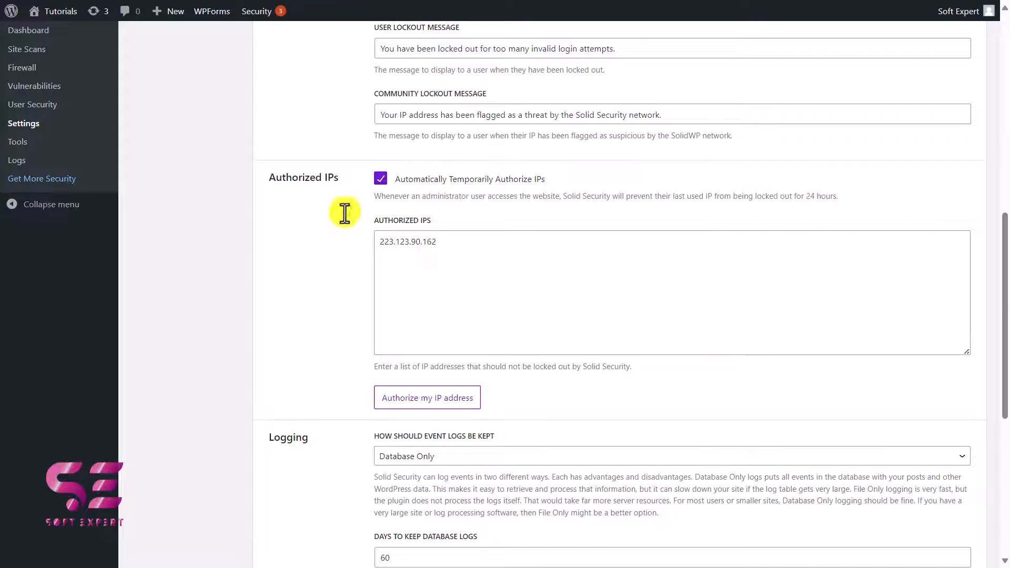
scroll(342, 214, "down", 5)
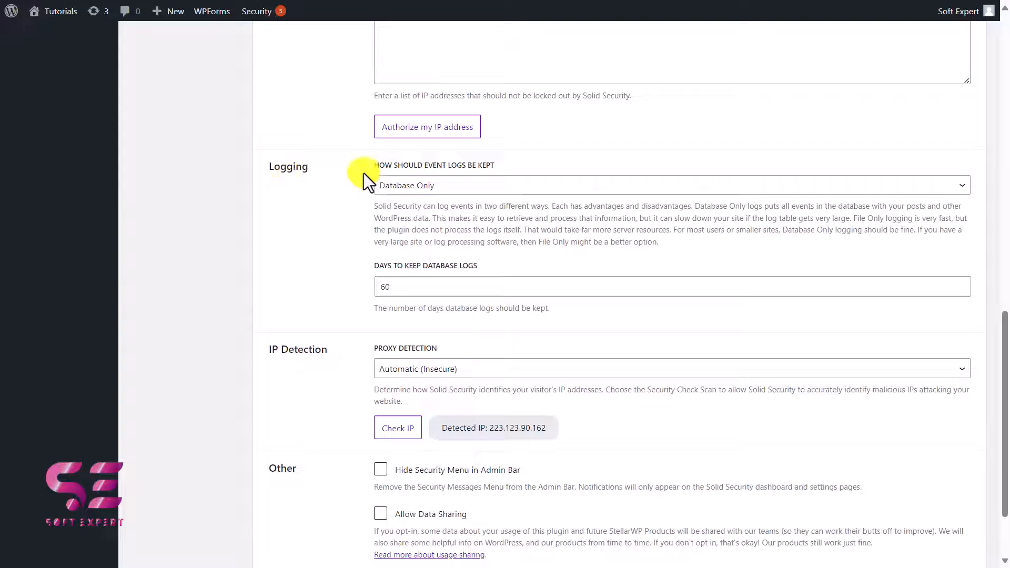
Step: Keep event logs as Database Only with 60 days of database logs and save the Global Settings
left_click(405, 187)
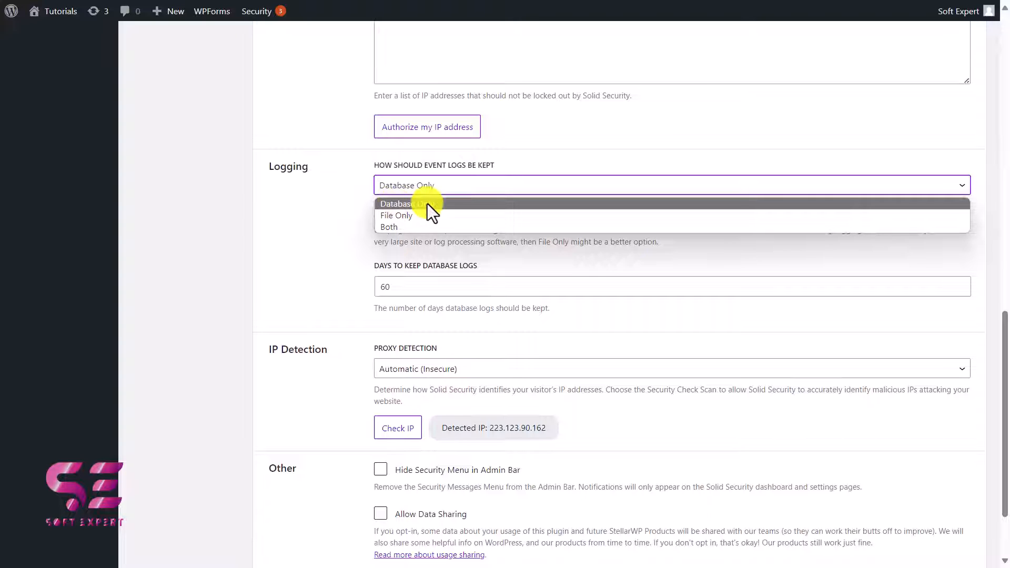
left_click(427, 203)
left_click_drag(375, 205, 674, 242)
left_click(657, 246)
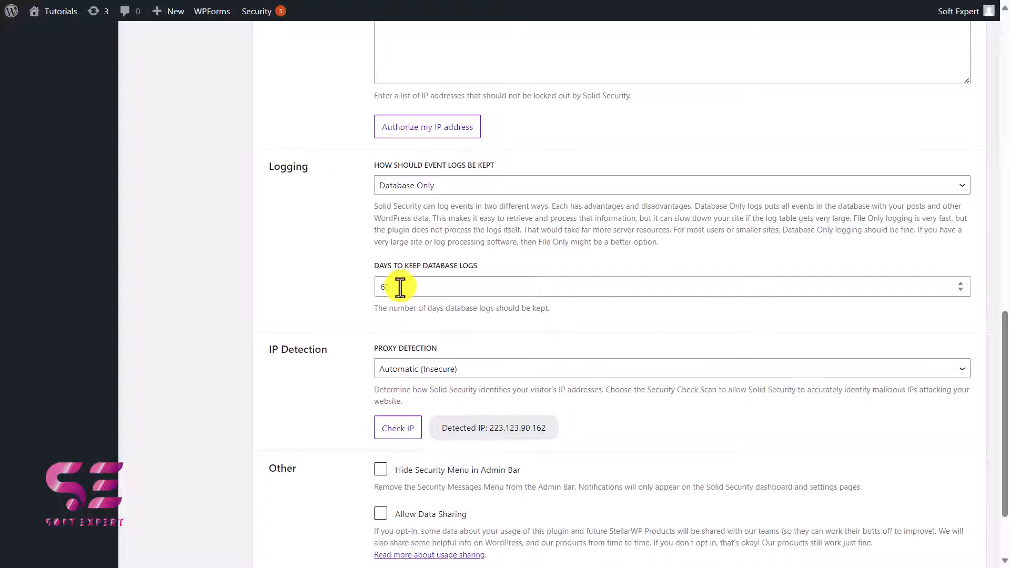
left_click_drag(397, 287, 346, 294)
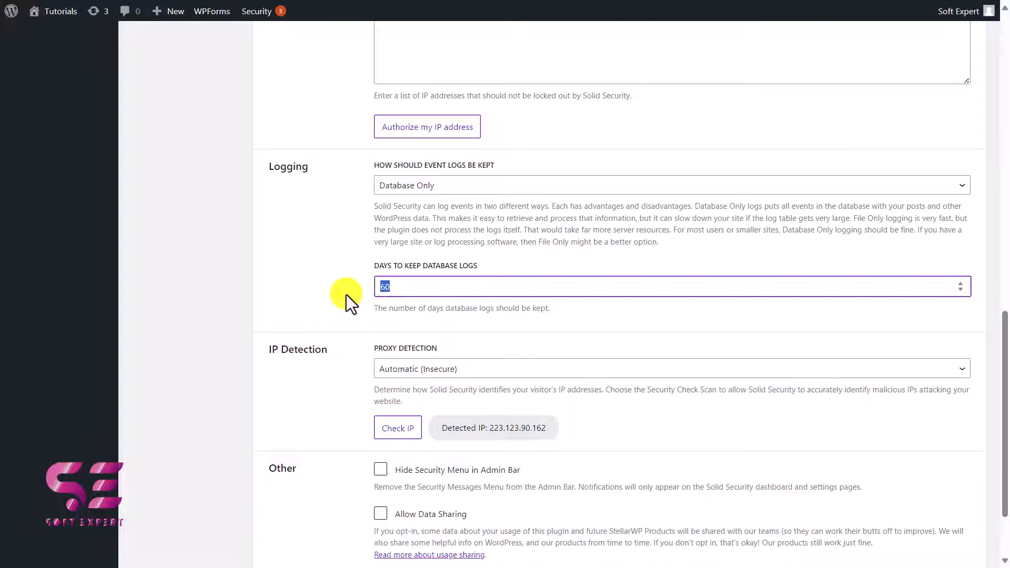
left_click(373, 289)
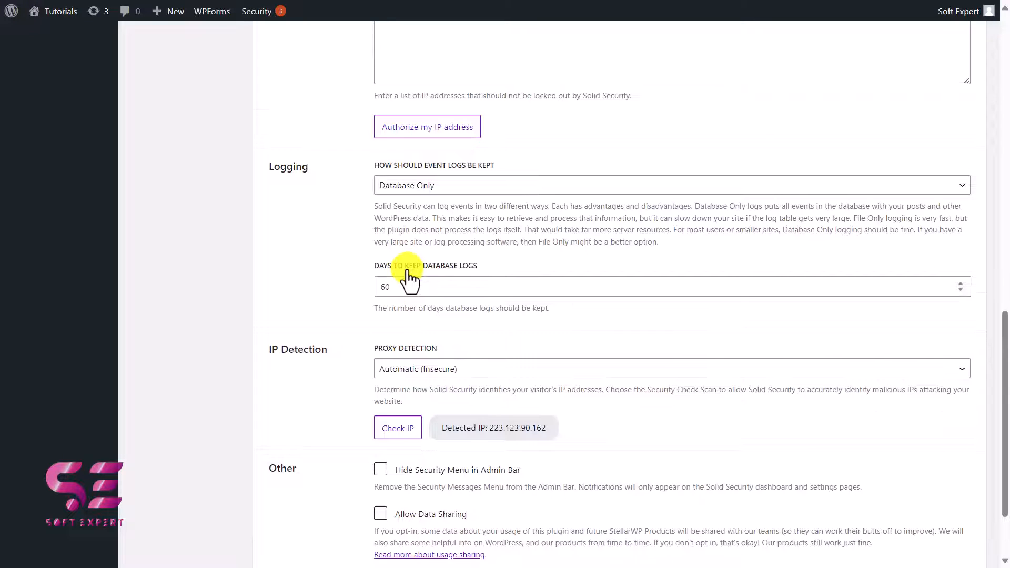
scroll(409, 282, "down", 3)
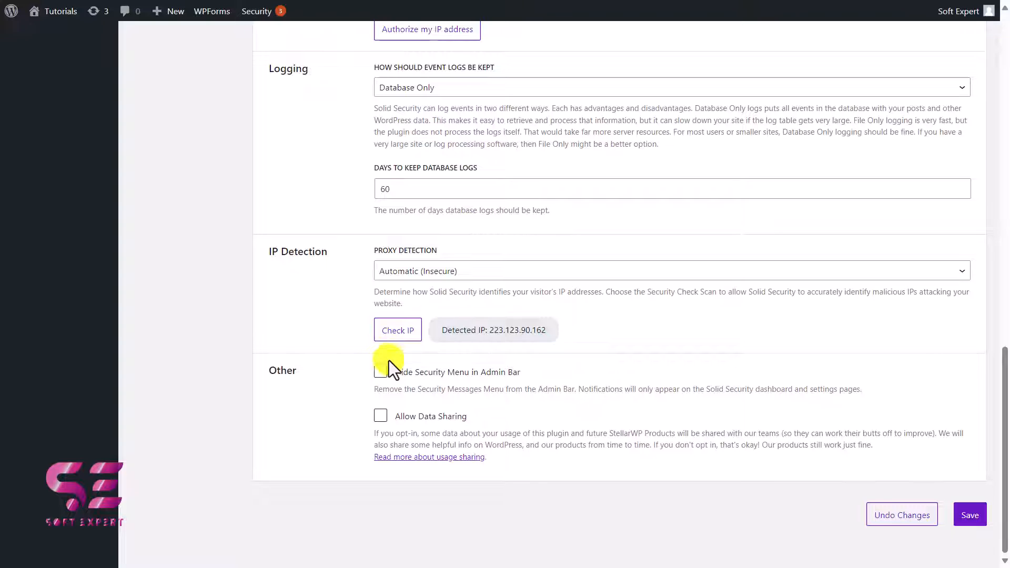
left_click(967, 515)
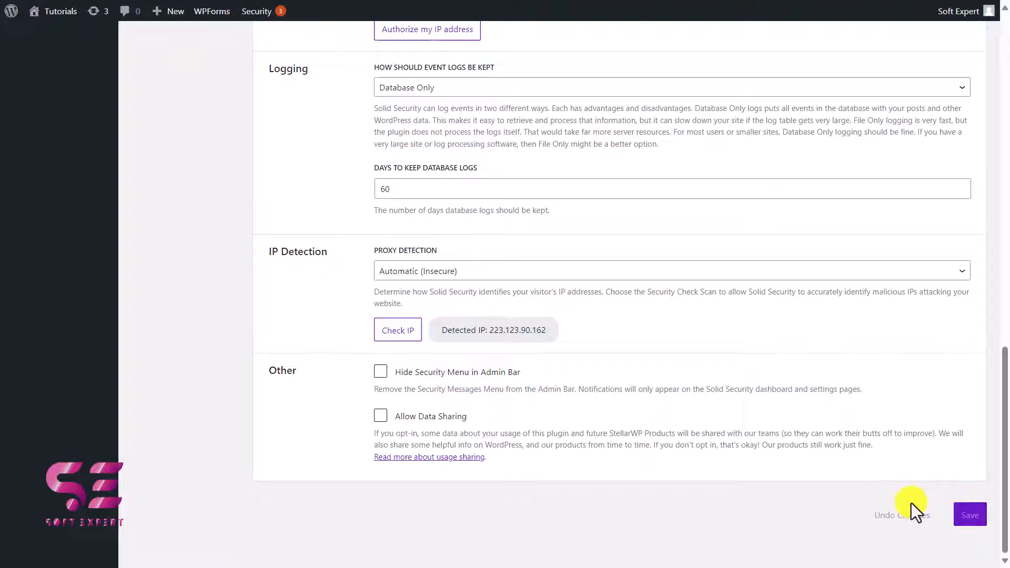
Step: Enable Two-Factor in the login security features, keeping All Methods (recommended) available to users
scroll(911, 503, "up", 14)
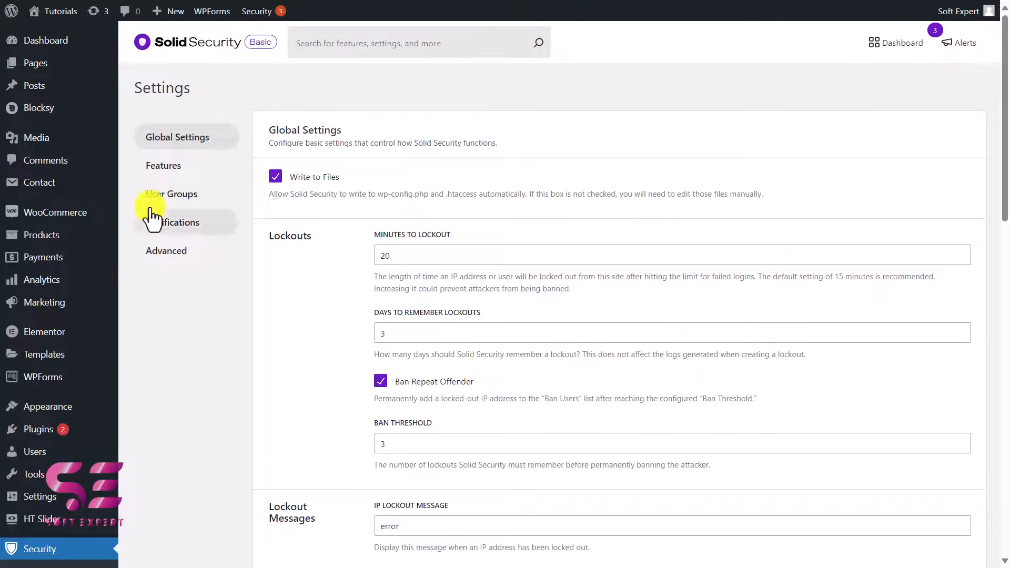
left_click(203, 169)
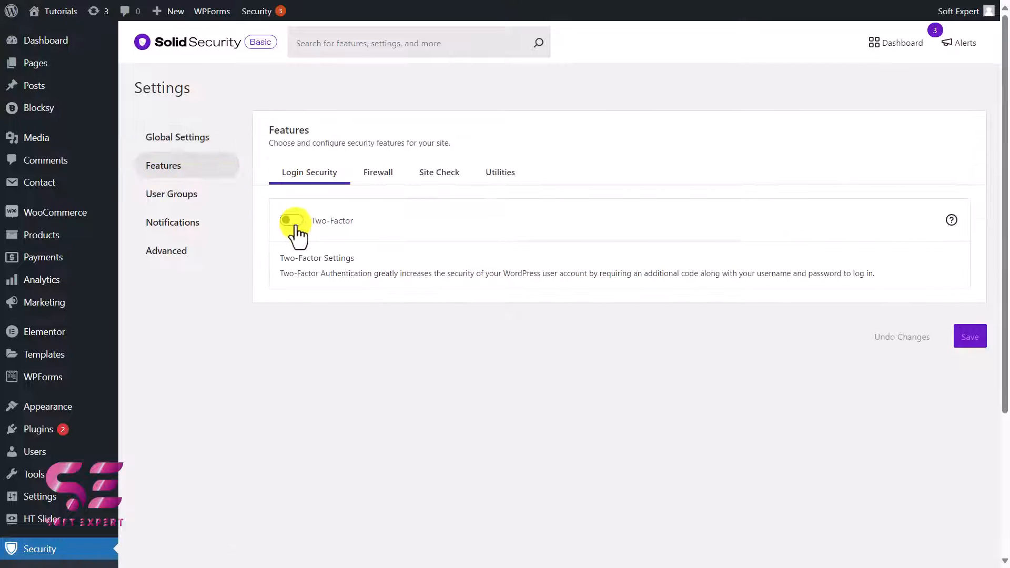
left_click(292, 221)
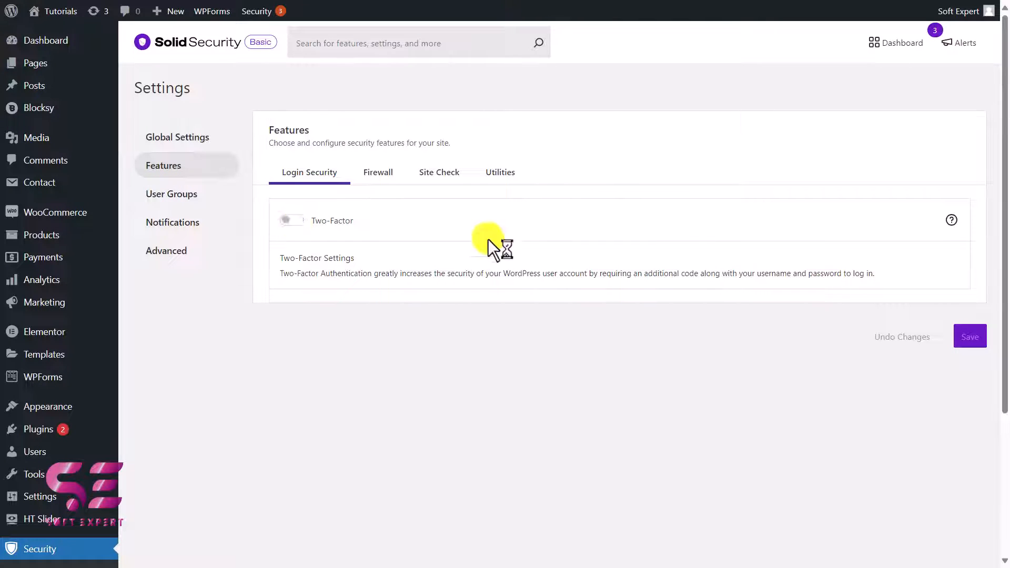
left_click(414, 324)
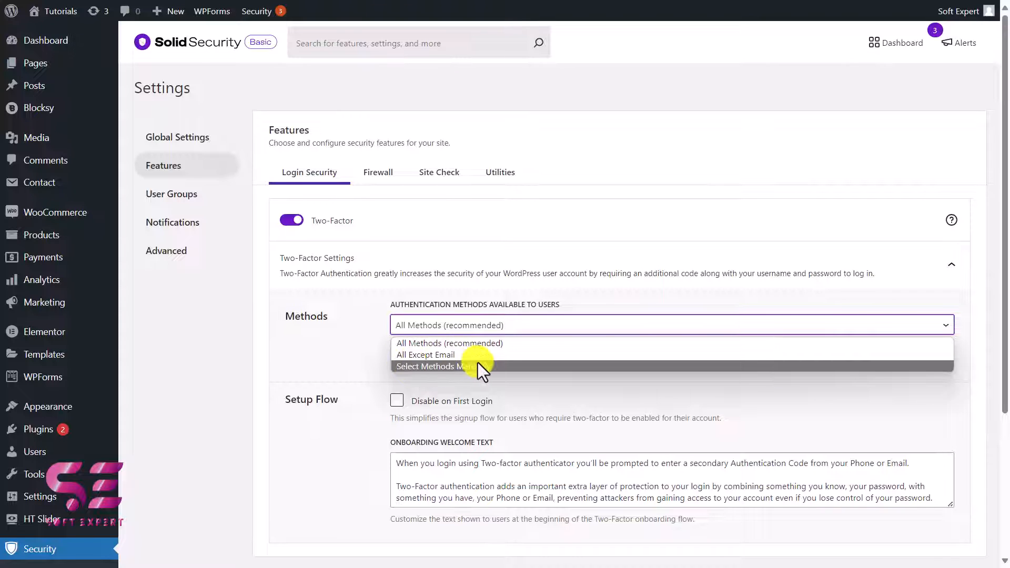
left_click(379, 365)
Step: Turn on Disable on First Login in the Two-Factor setup flow and check the onboarding welcome text
scroll(380, 365, "down", 4)
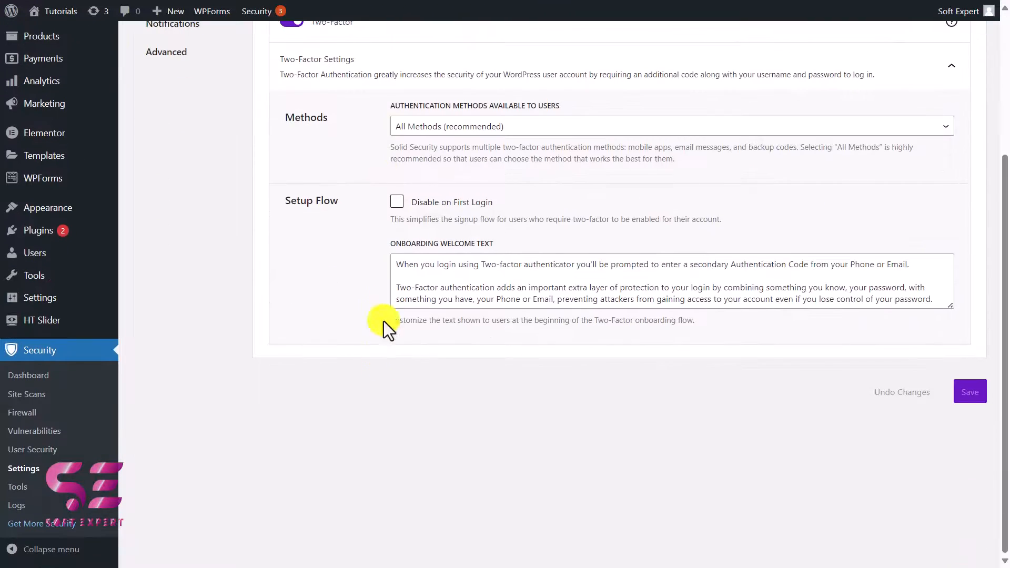
left_click(398, 202)
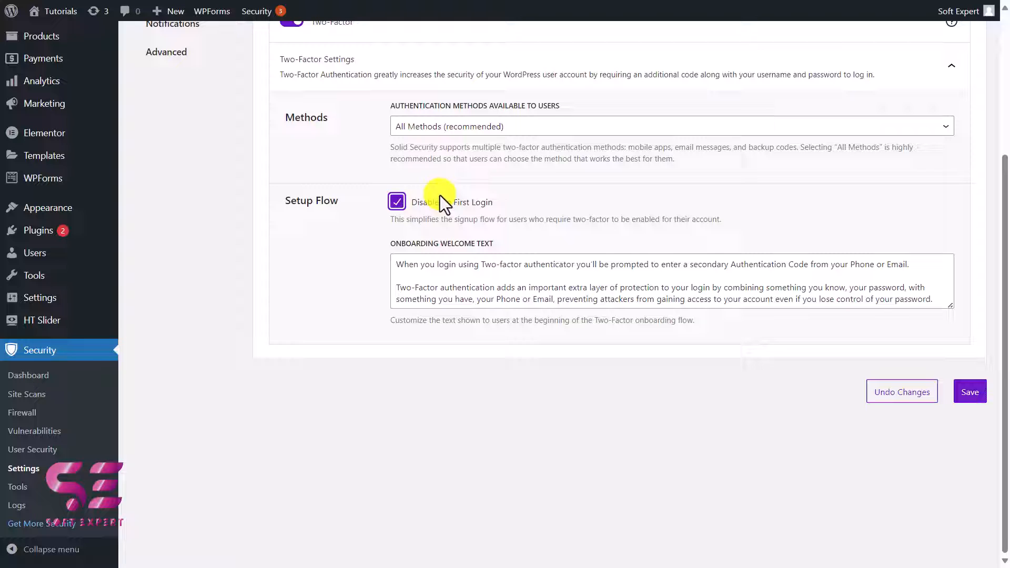
left_click_drag(408, 264, 525, 272)
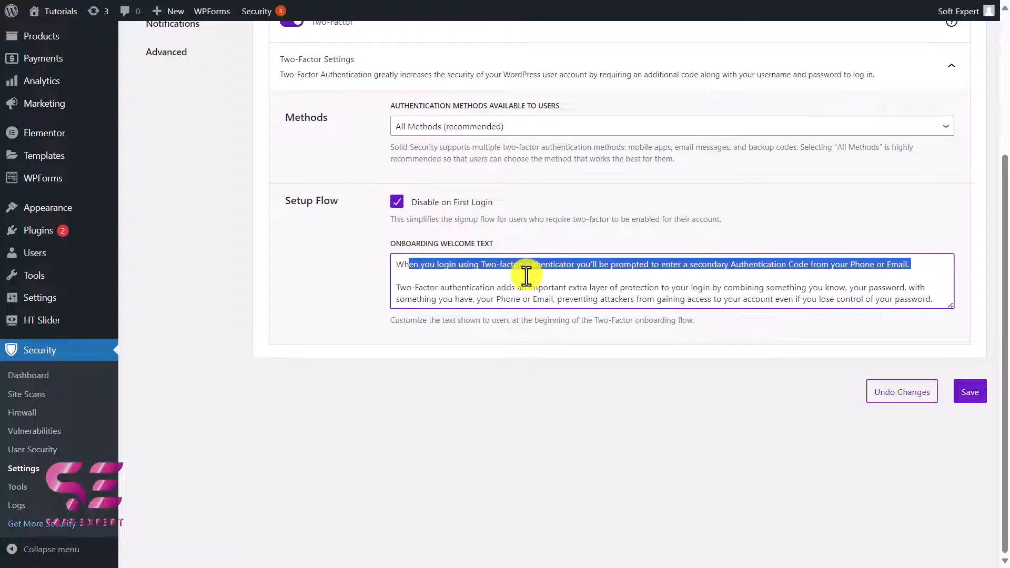
left_click(526, 275)
Step: Examine the firewall's Ban Users settings, including the default ban list, custom bans and banned user agents
scroll(458, 221, "up", 4)
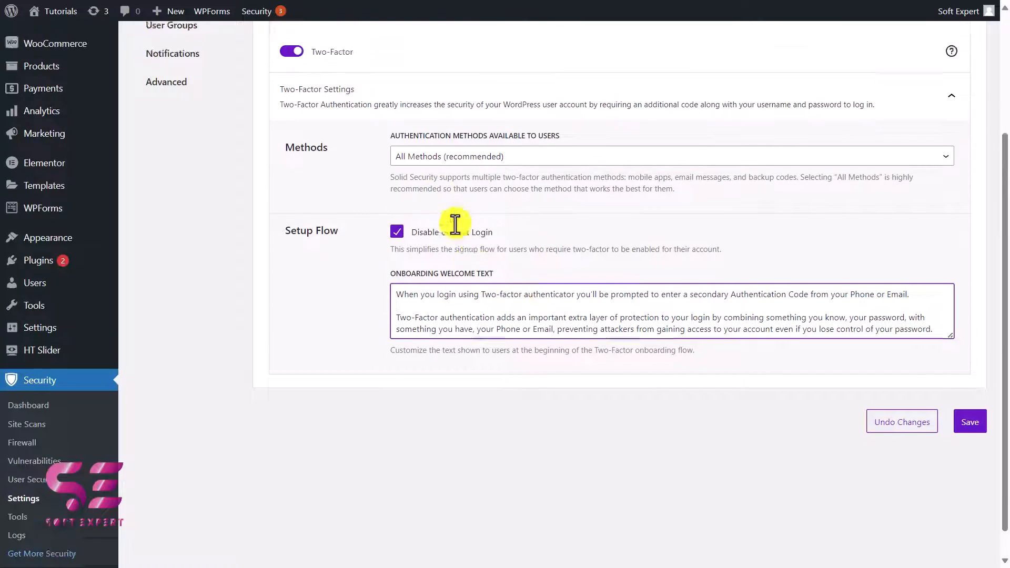
left_click(377, 167)
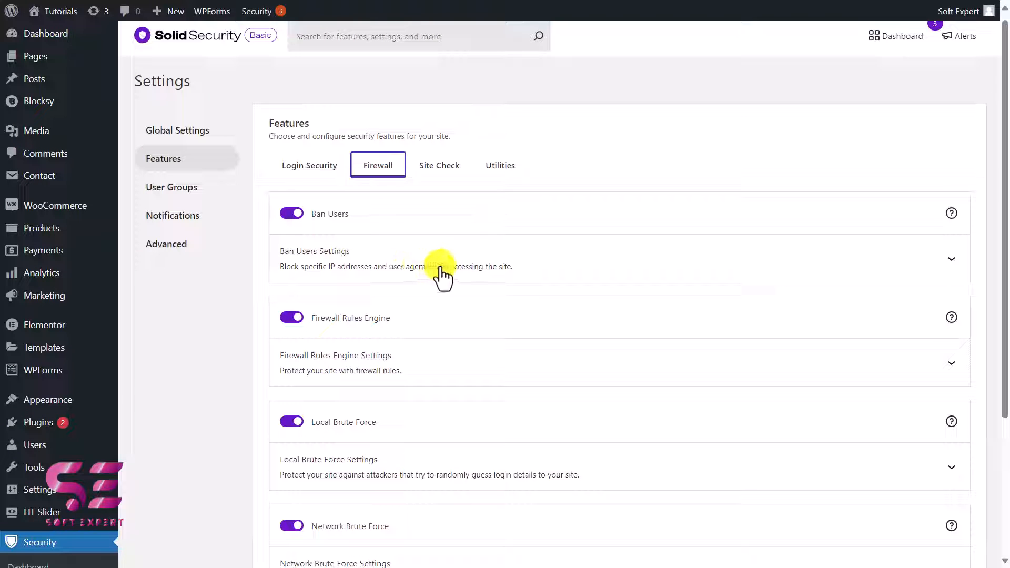
left_click(525, 276)
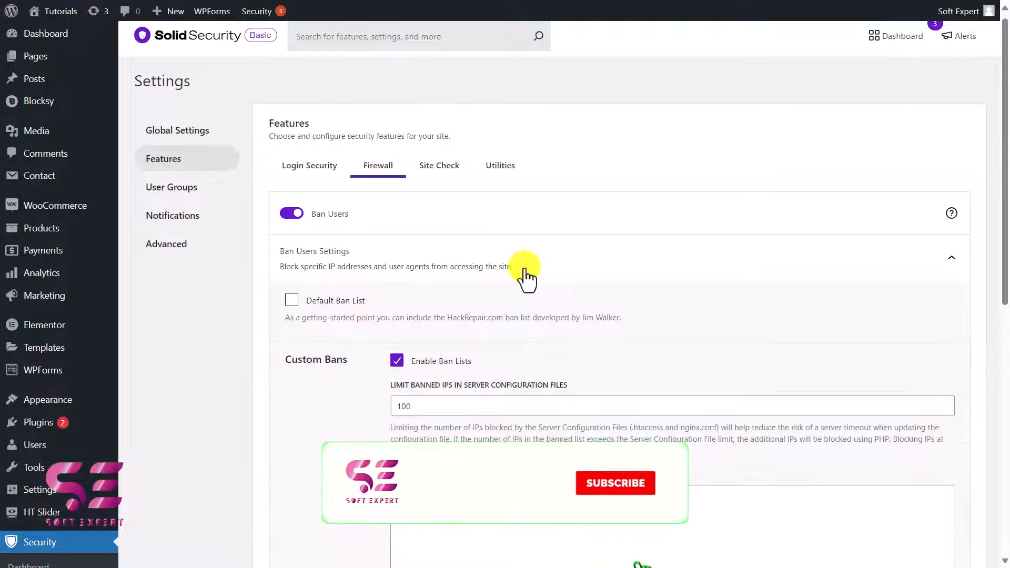
scroll(525, 276, "down", 1)
scroll(500, 242, "down", 5)
scroll(463, 207, "up", 2)
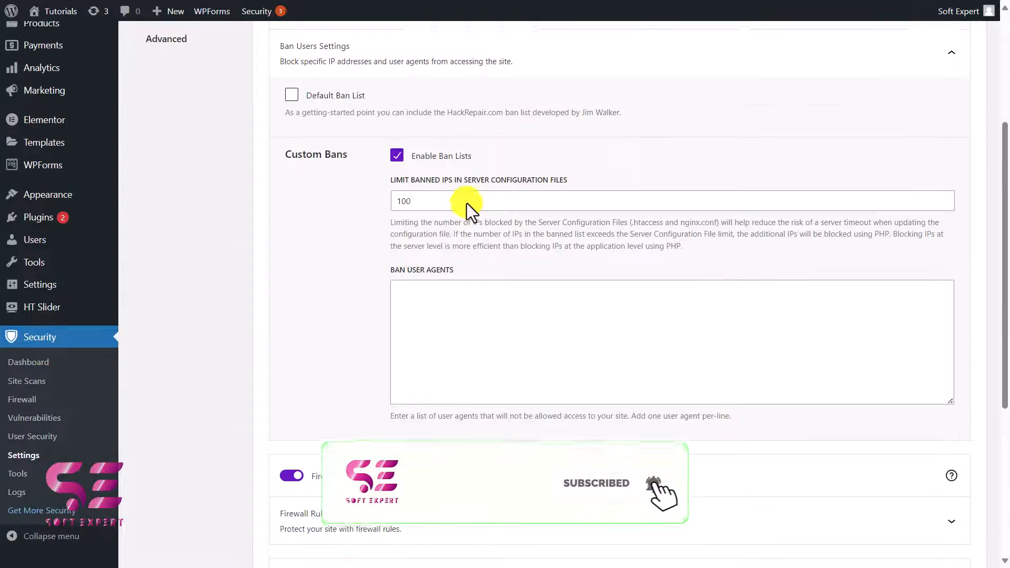
scroll(420, 203, "down", 1)
scroll(363, 200, "down", 4)
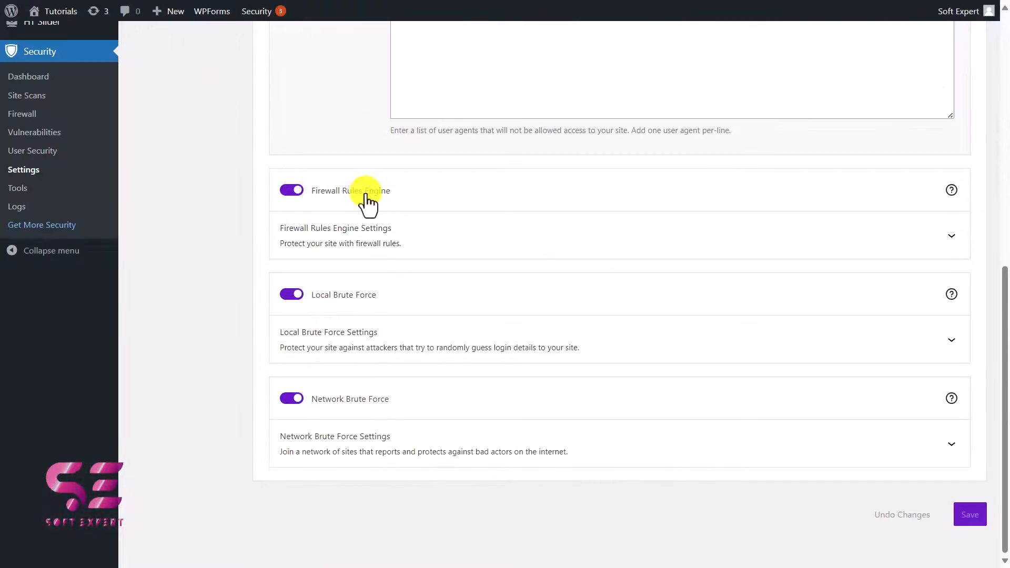
Step: Examine the Firewall Rules Engine violation limits and the Local Brute Force login attempt settings
left_click(316, 245)
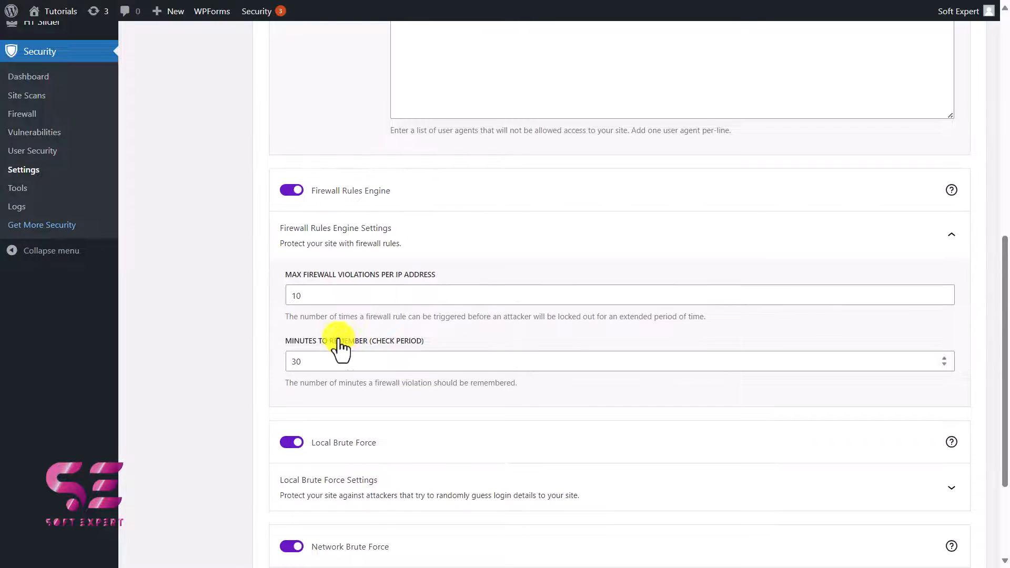
scroll(339, 347, "down", 3)
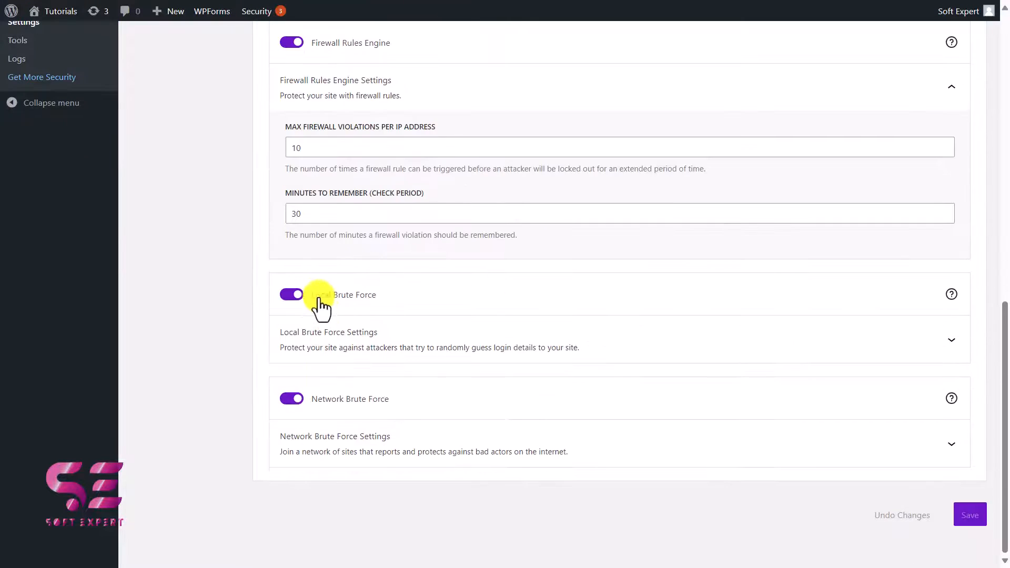
left_click(432, 332)
scroll(429, 327, "down", 3)
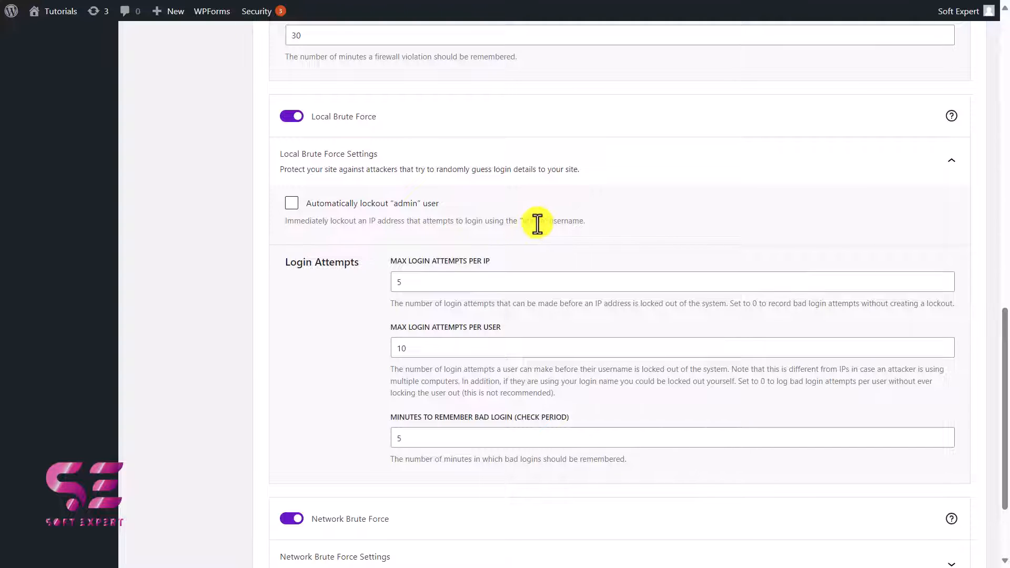
Step: Go to the site's Users list and open the Add New User form at the Username field
scroll(529, 226, "up", 10)
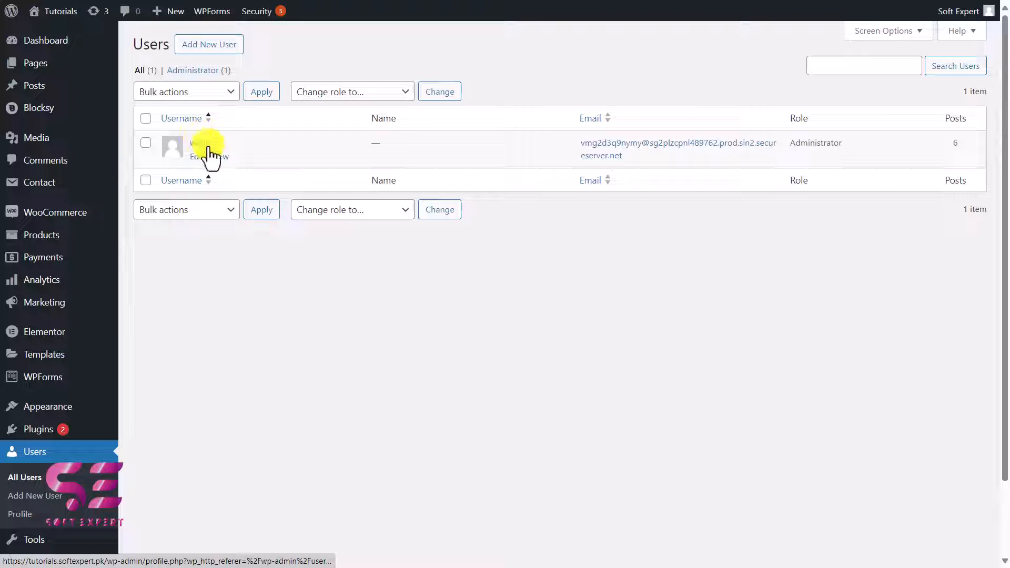
left_click(187, 51)
left_click(294, 105)
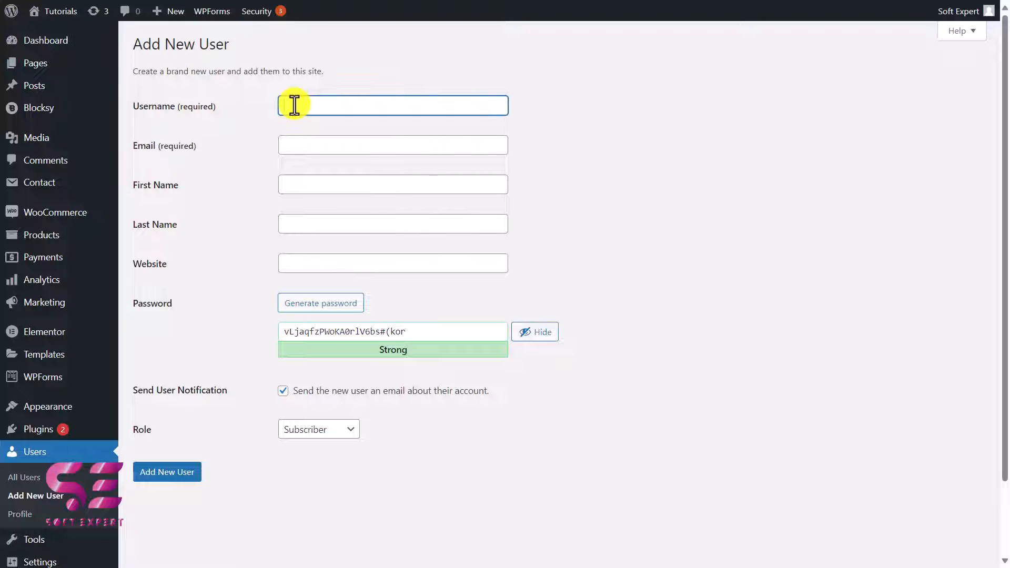
Step: Enter Expert as the username, fill in the user's email address, and turn off the account notification email
type("Expert")
left_click(315, 147)
left_click(306, 178)
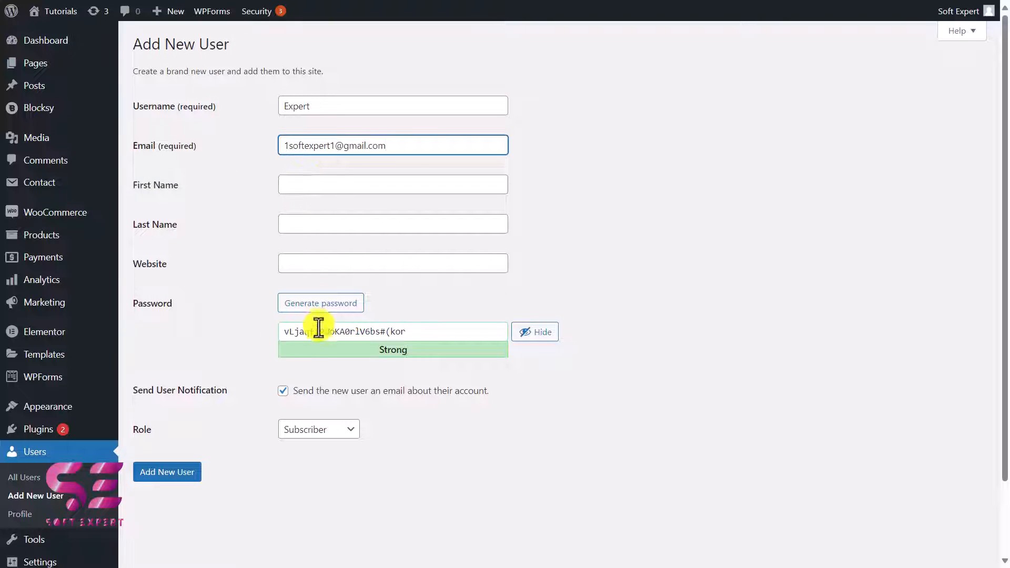
left_click(411, 331)
left_click(283, 390)
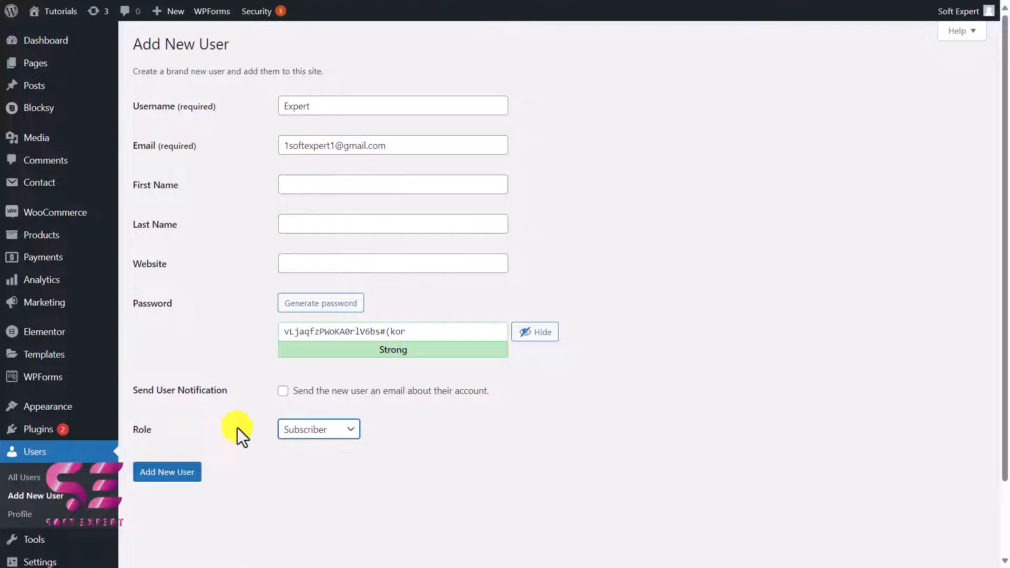
Step: Assign the Administrator role to the new user and add the account
left_click(315, 429)
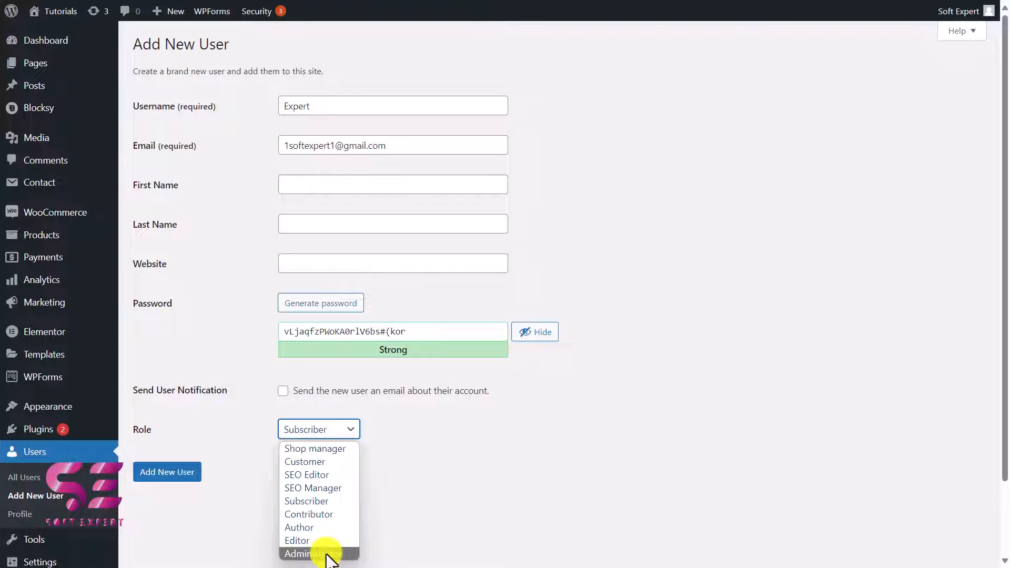
left_click(327, 554)
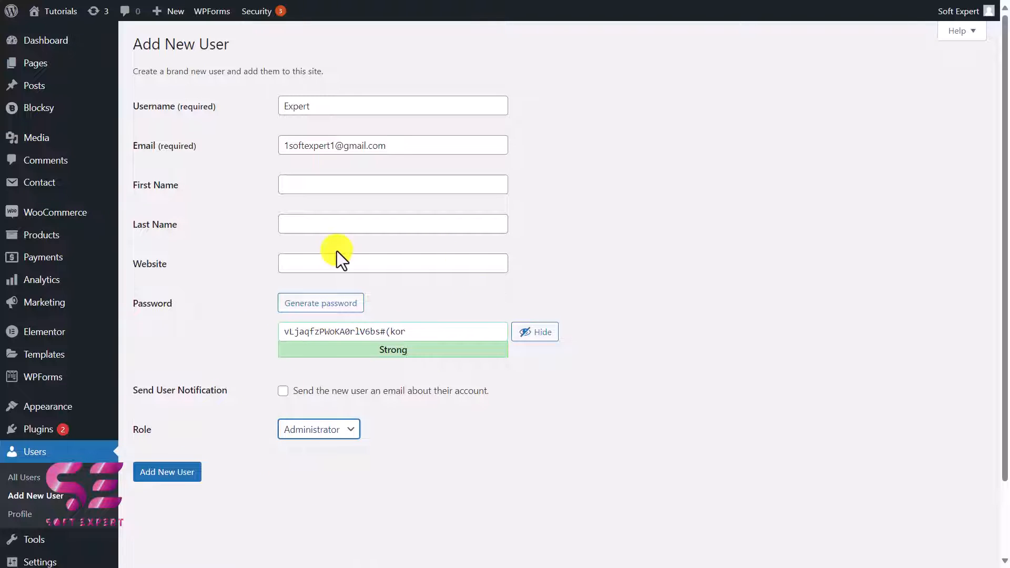
left_click(185, 471)
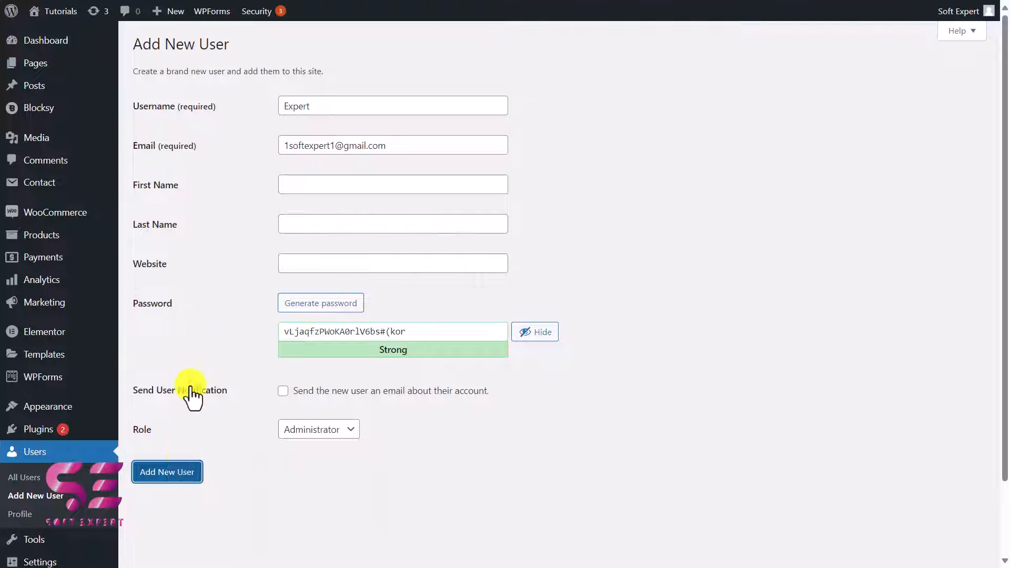
left_click(181, 175)
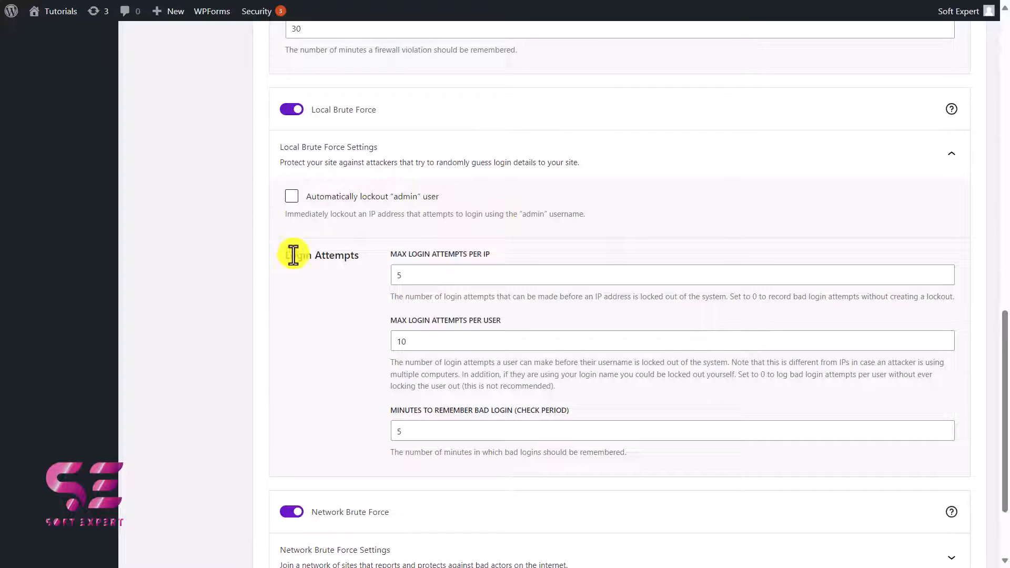
Step: Set the Local Brute Force maximum login attempts per IP to 3
double_click(406, 275)
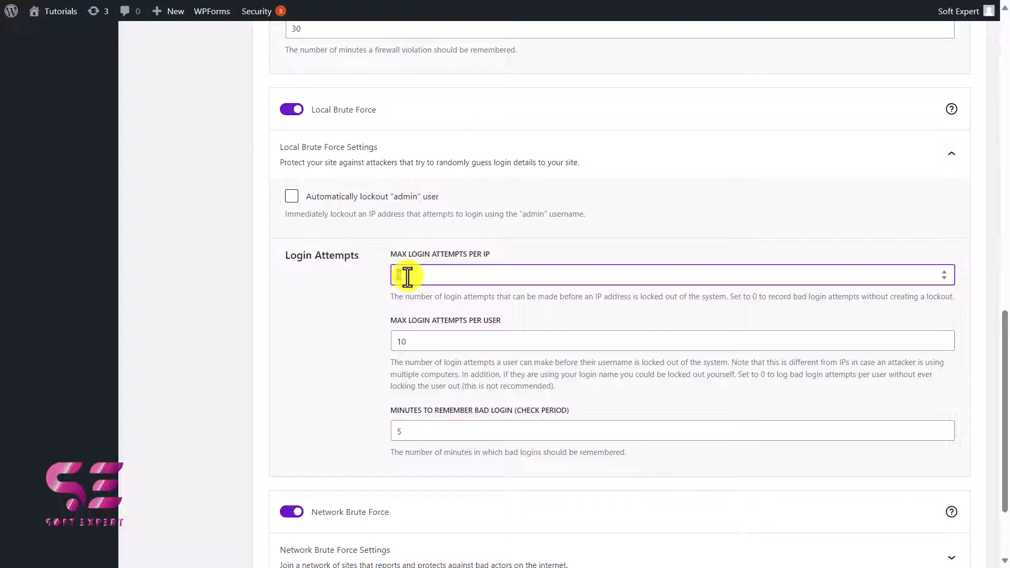
type("3")
left_click(386, 296)
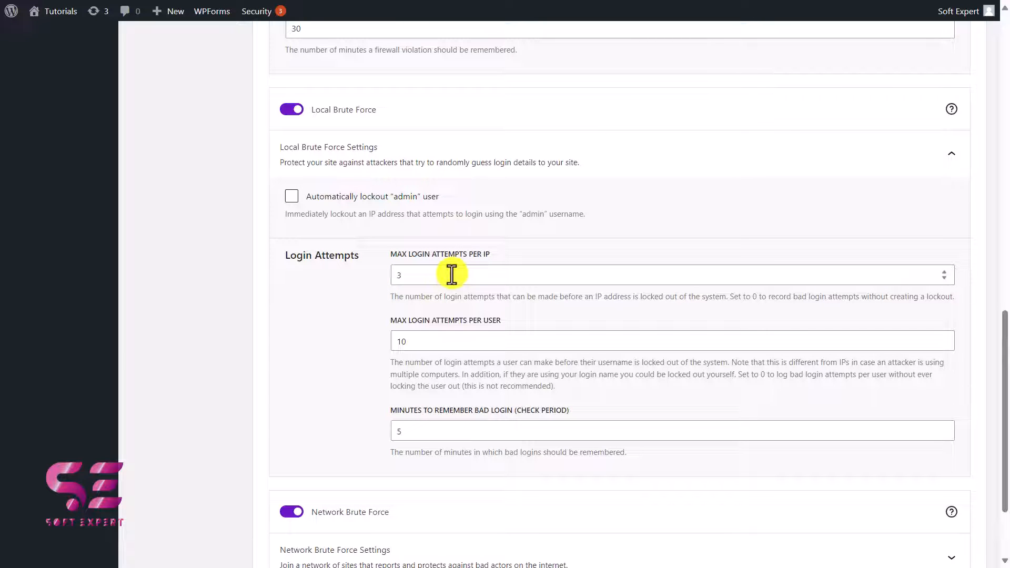
Step: Review the per-user login limit and the Network Brute Force settings, and save the firewall settings
scroll(427, 273, "down", 2)
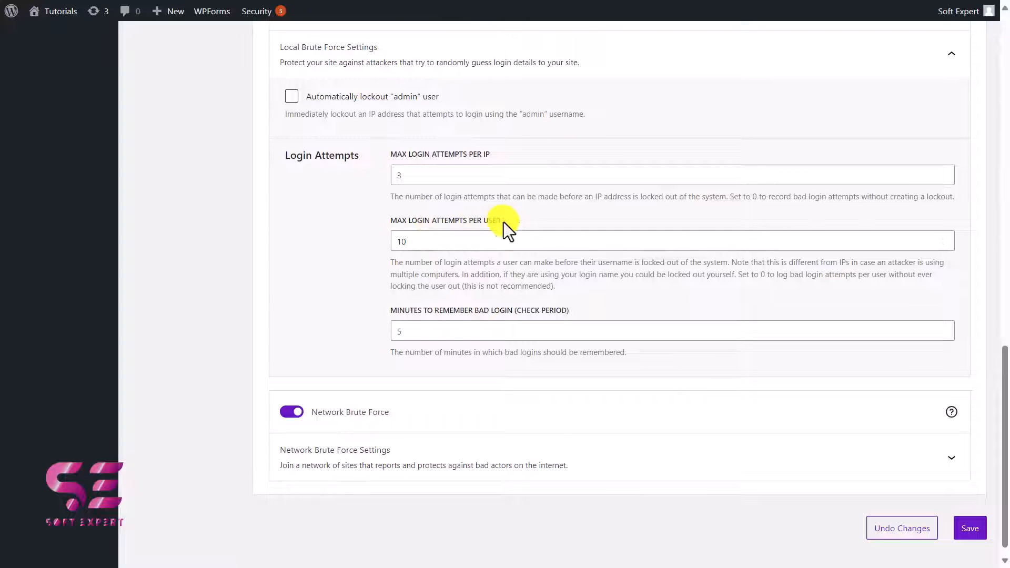
left_click_drag(416, 238, 366, 246)
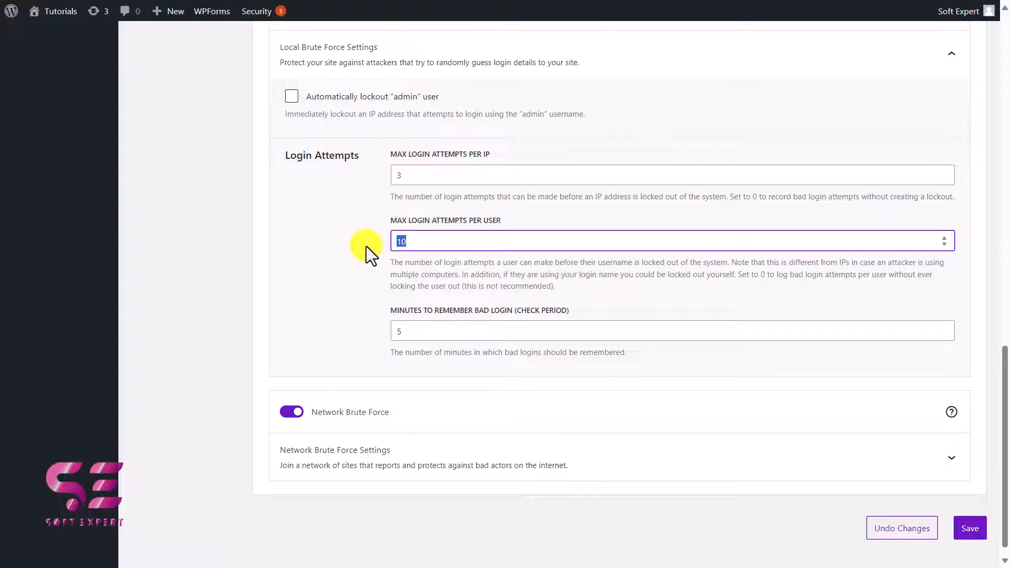
scroll(366, 246, "down", 1)
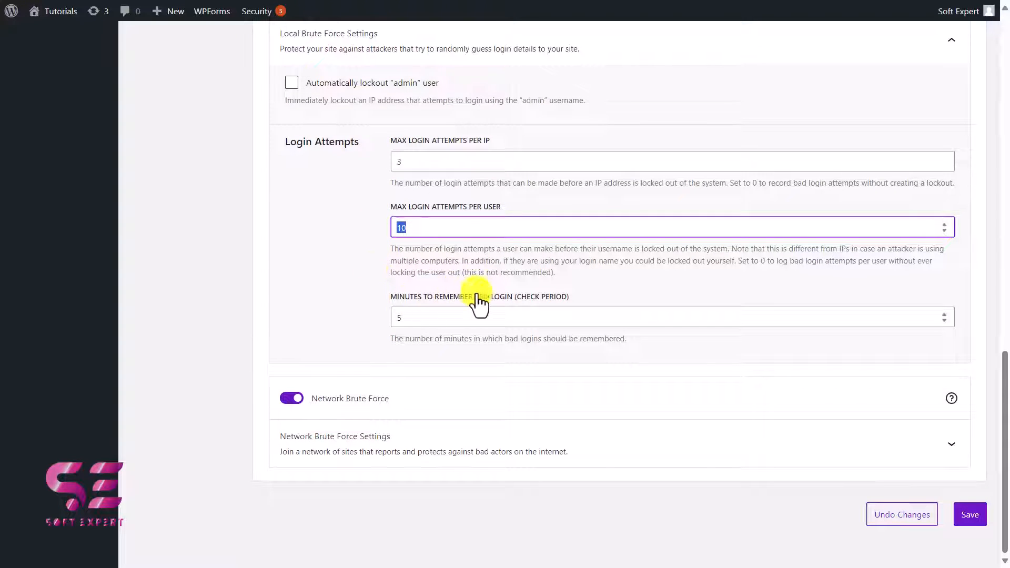
left_click(354, 377)
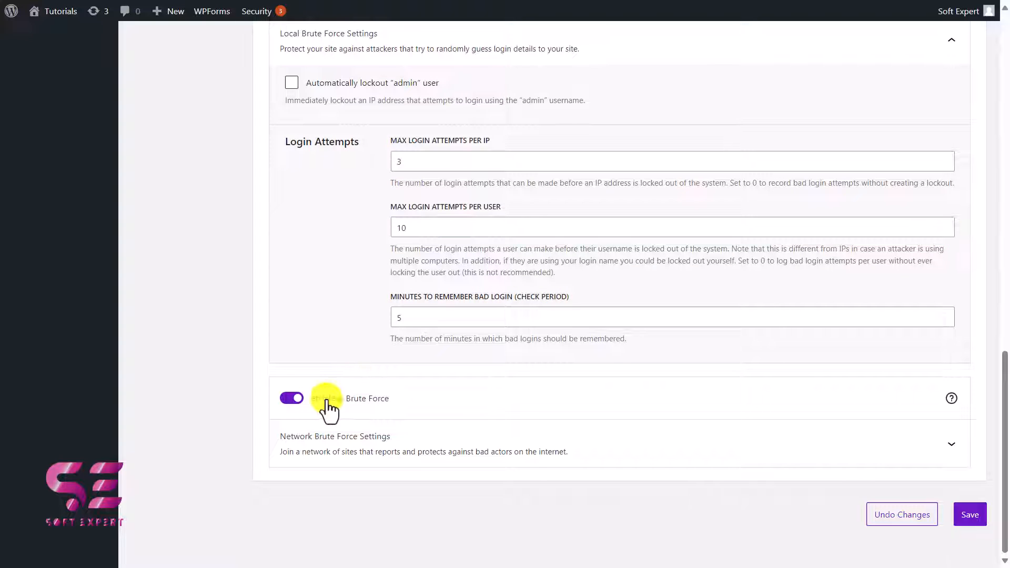
left_click(435, 451)
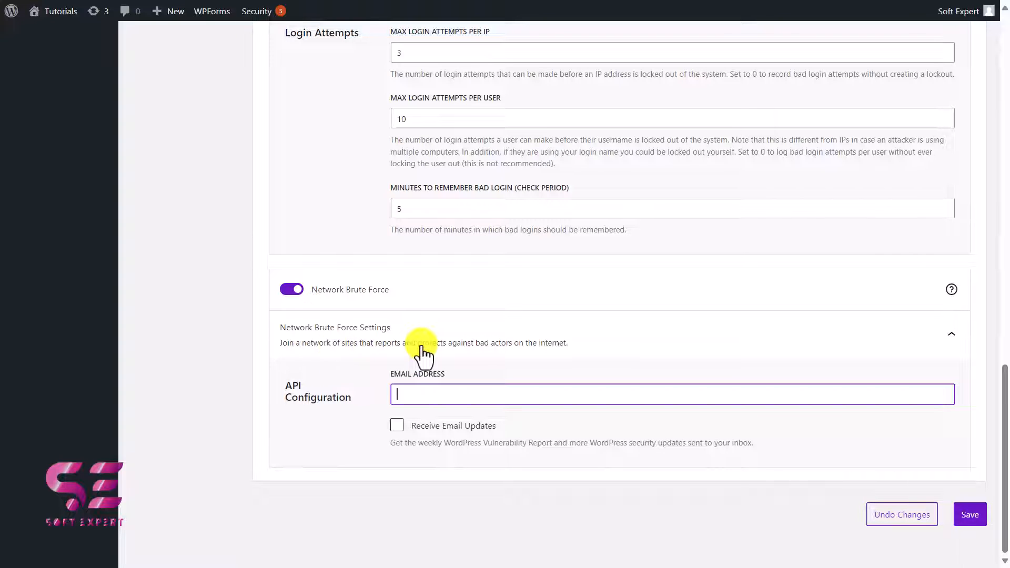
left_click(961, 508)
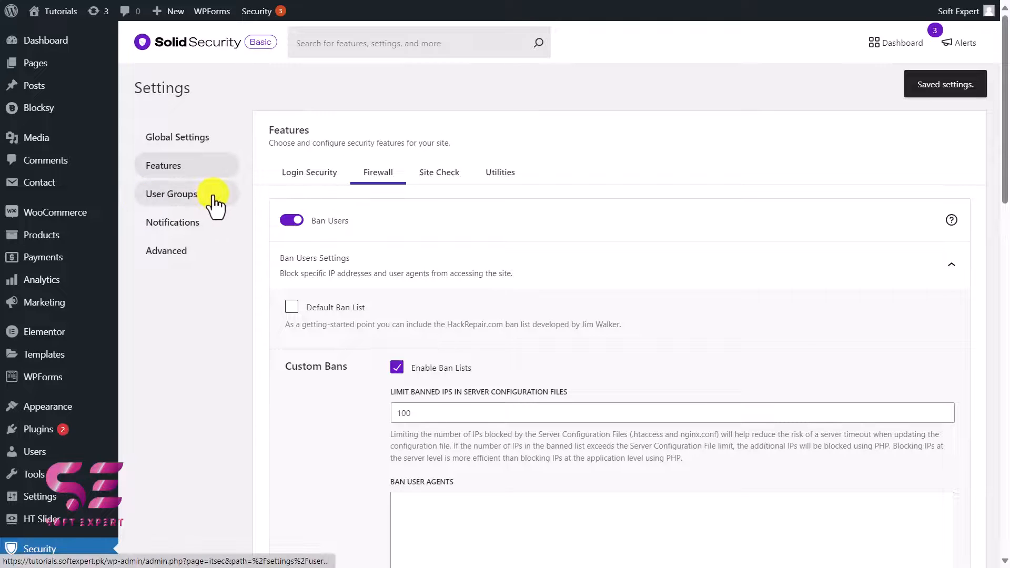
Step: Examine the User Groups settings and the Notifications sender email and default recipients
left_click(181, 196)
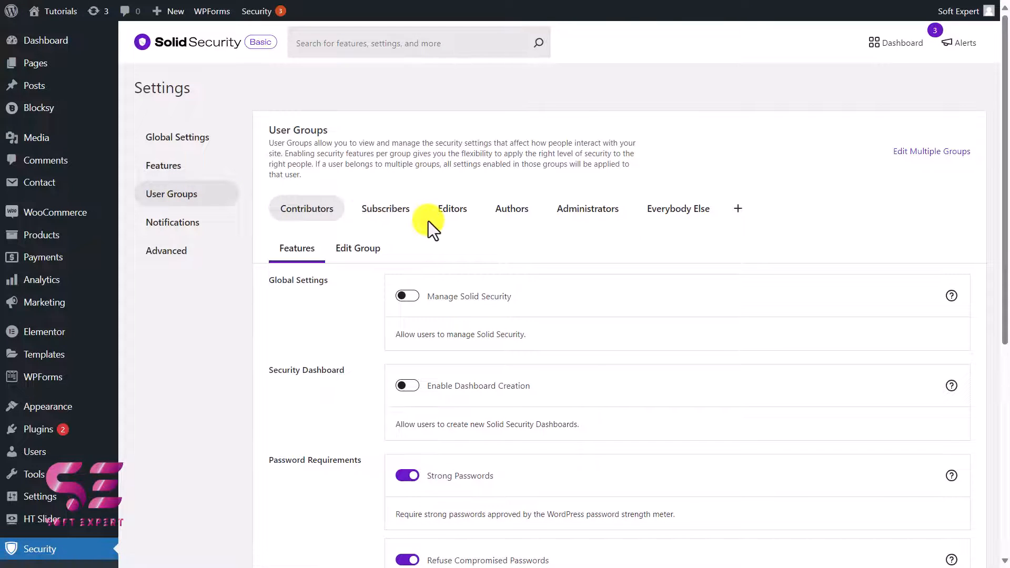
left_click(181, 231)
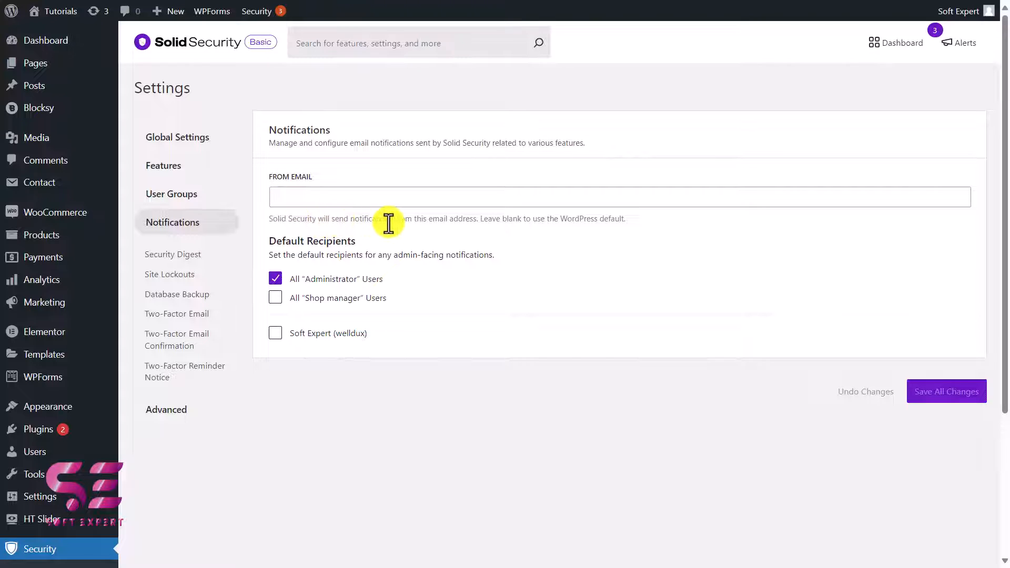
left_click_drag(389, 219, 476, 224)
left_click(476, 222)
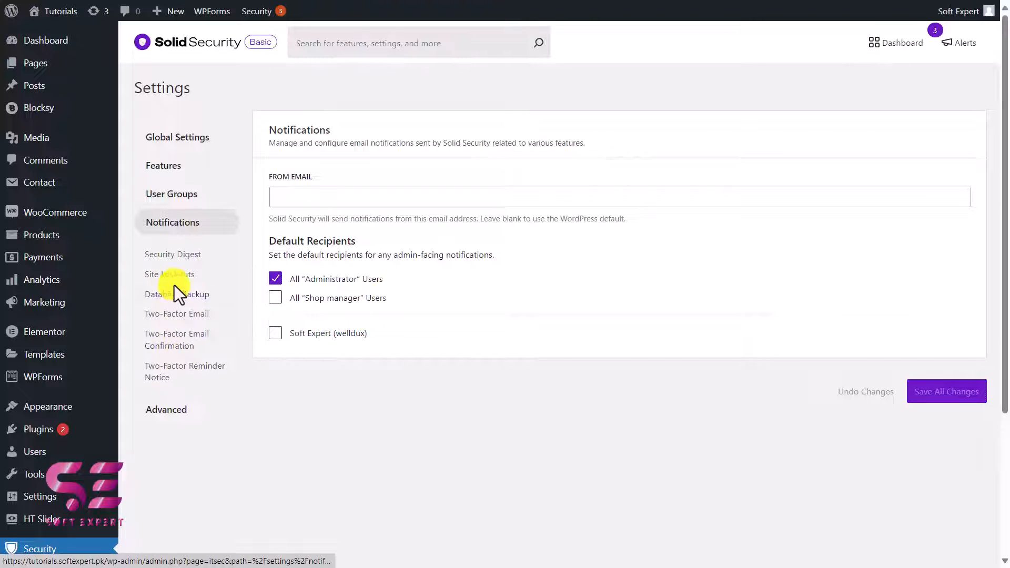
Step: Try turning off the Security Digest, and check the Database Backup and Two-Factor Email notification settings
left_click(182, 255)
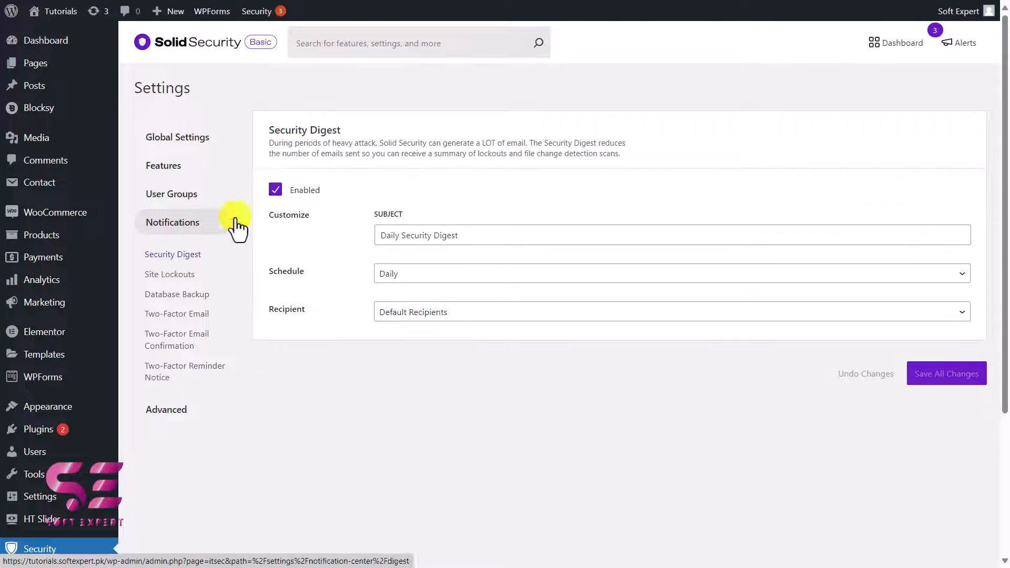
left_click(276, 189)
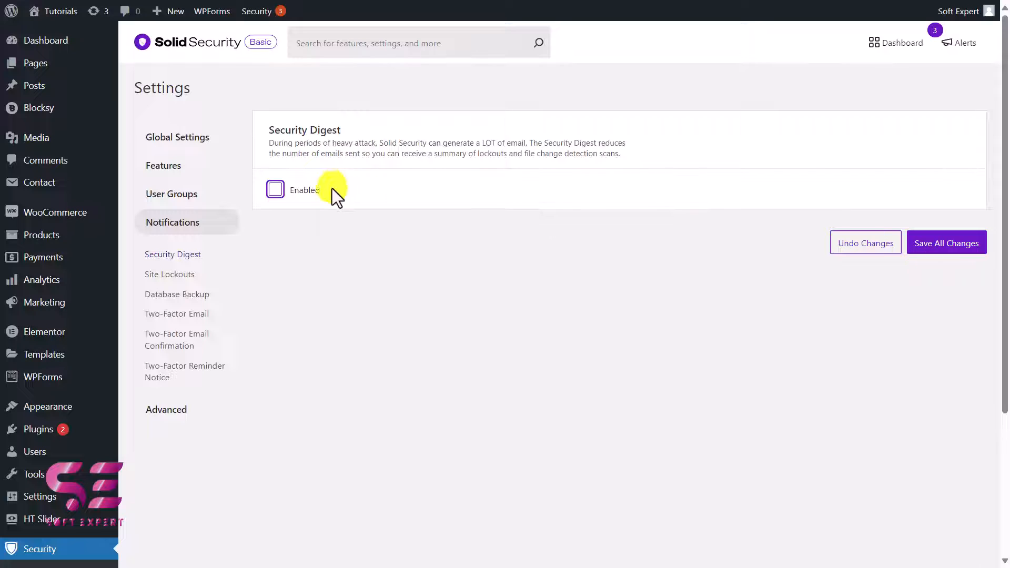
left_click(179, 293)
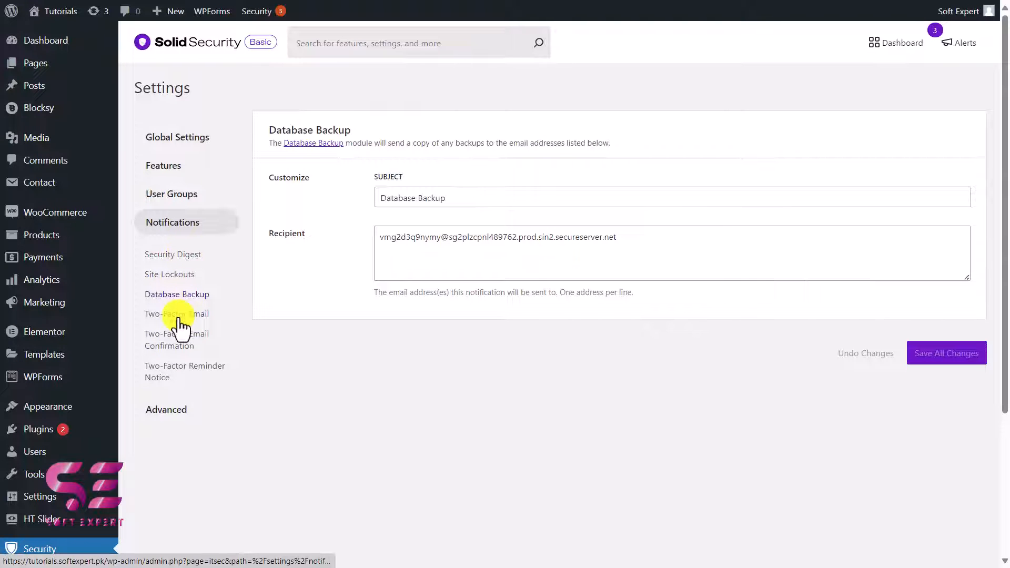
left_click(161, 316)
Step: Examine the Advanced System Tweaks settings for file access and PHP execution
left_click(167, 410)
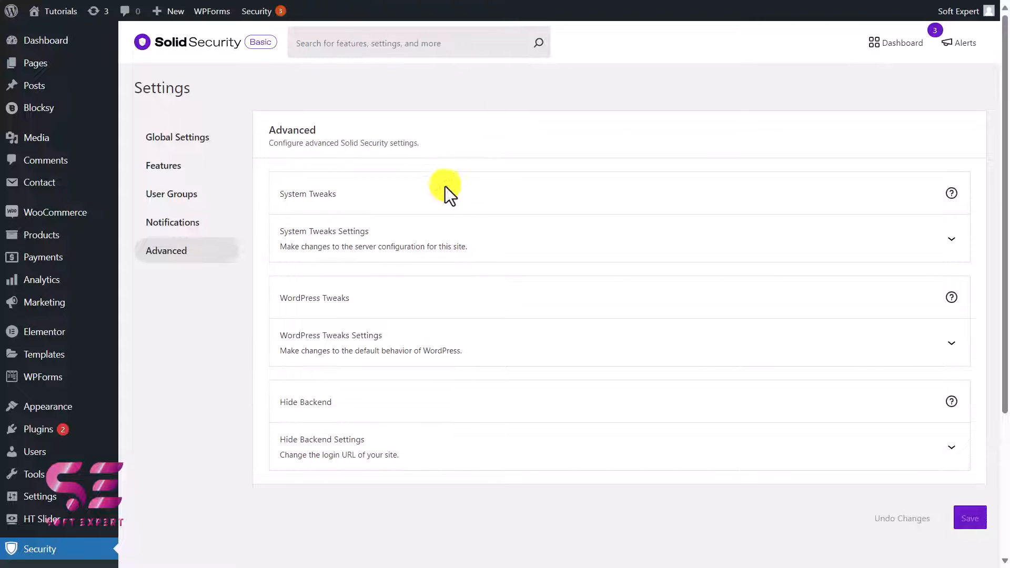
left_click(376, 240)
scroll(326, 173, "down", 3)
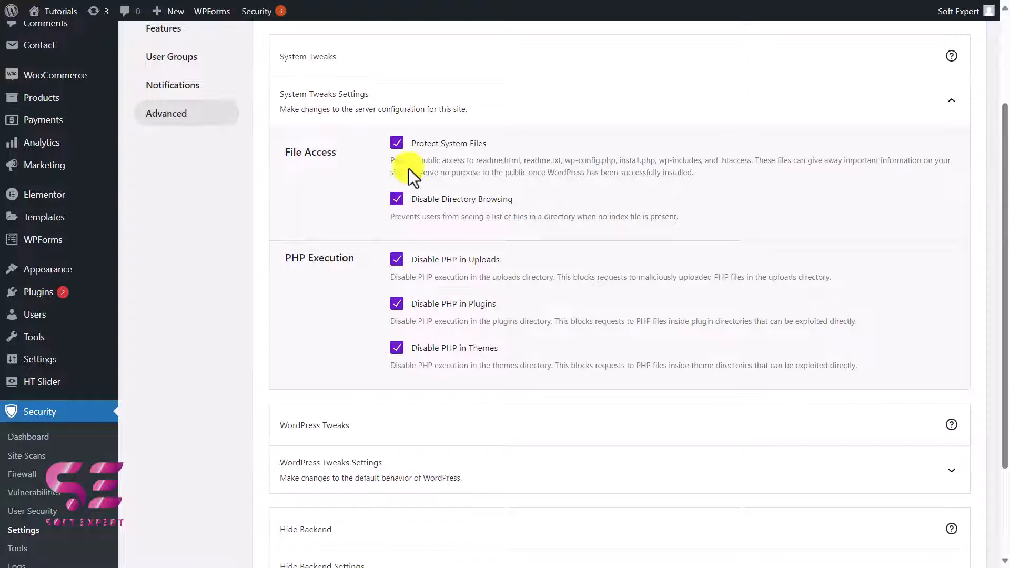
scroll(403, 307, "down", 3)
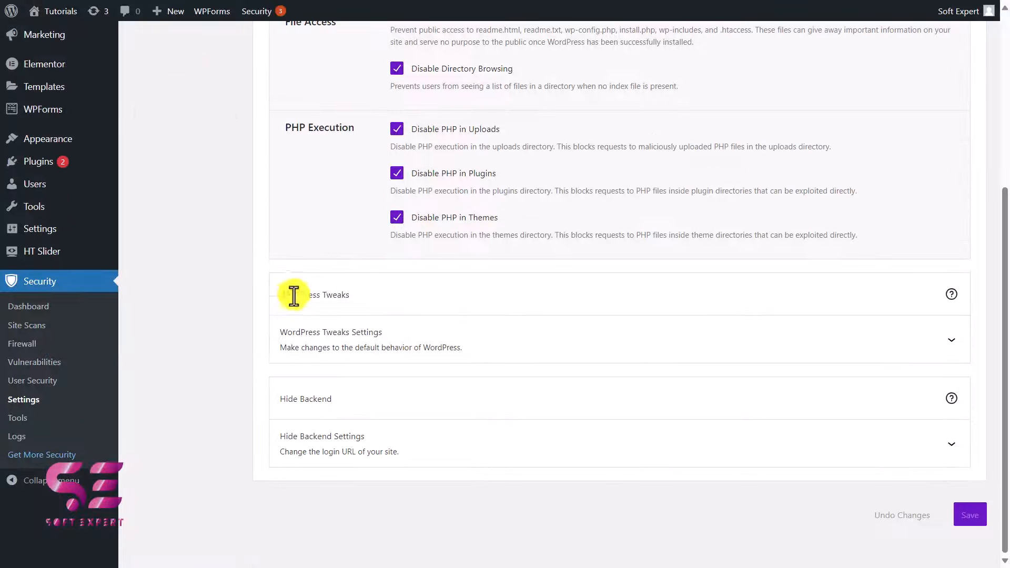
Step: Examine the WordPress Tweaks settings, including Disable File Editor and the available XML-RPC options
left_click(419, 333)
scroll(316, 219, "down", 4)
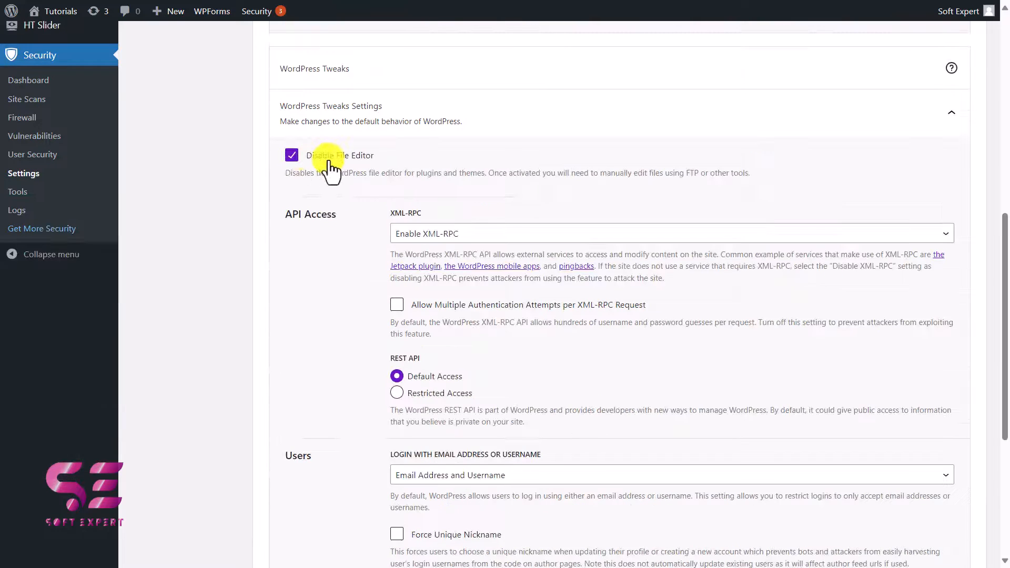
scroll(382, 265, "down", 1)
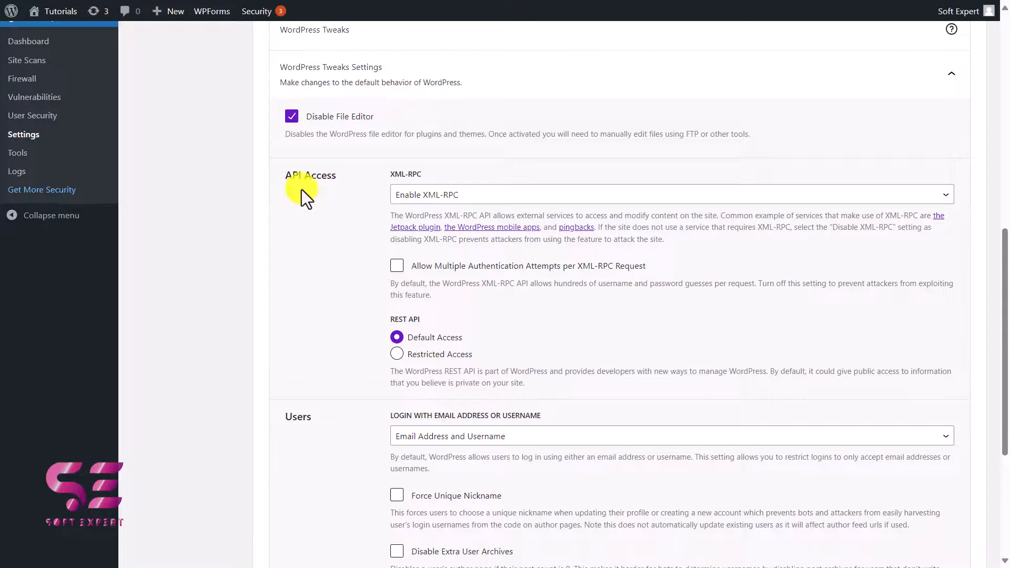
left_click(408, 194)
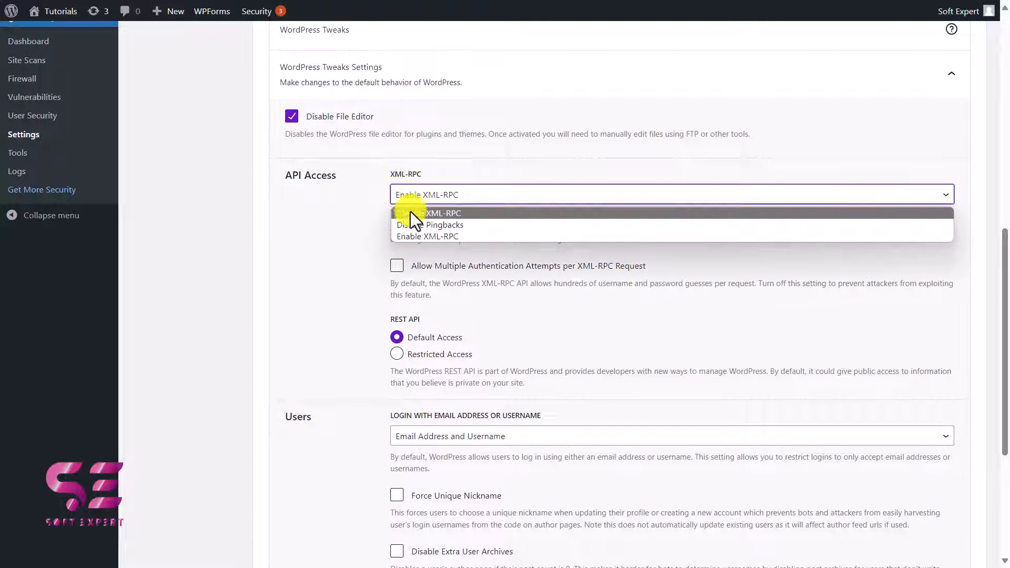
left_click(359, 214)
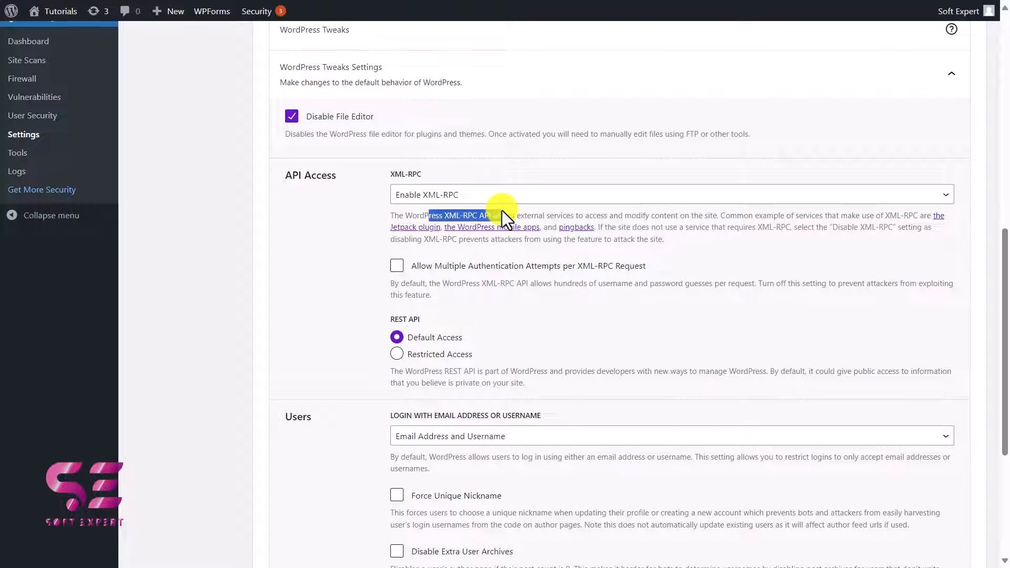
left_click(412, 199)
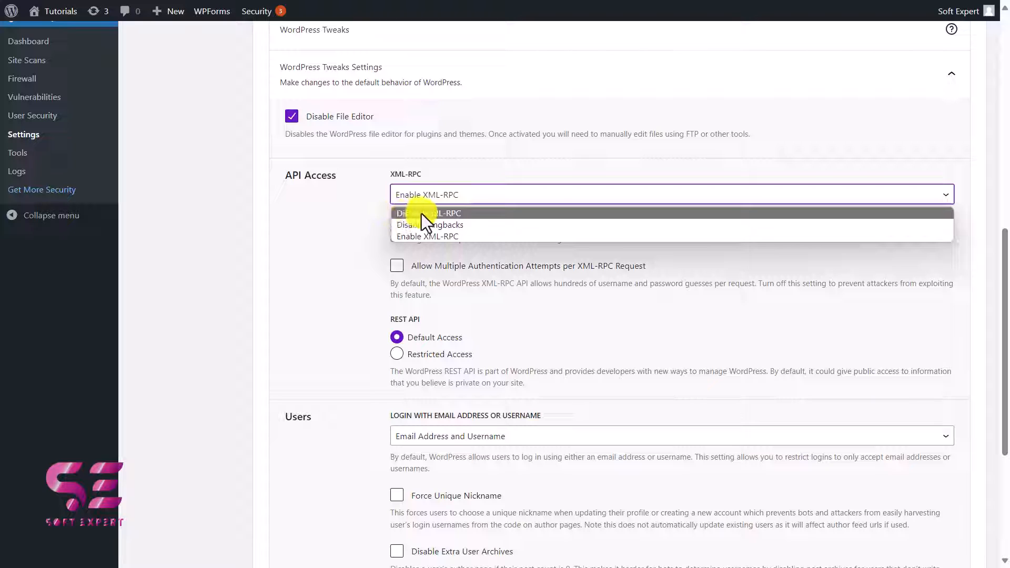
left_click(359, 210)
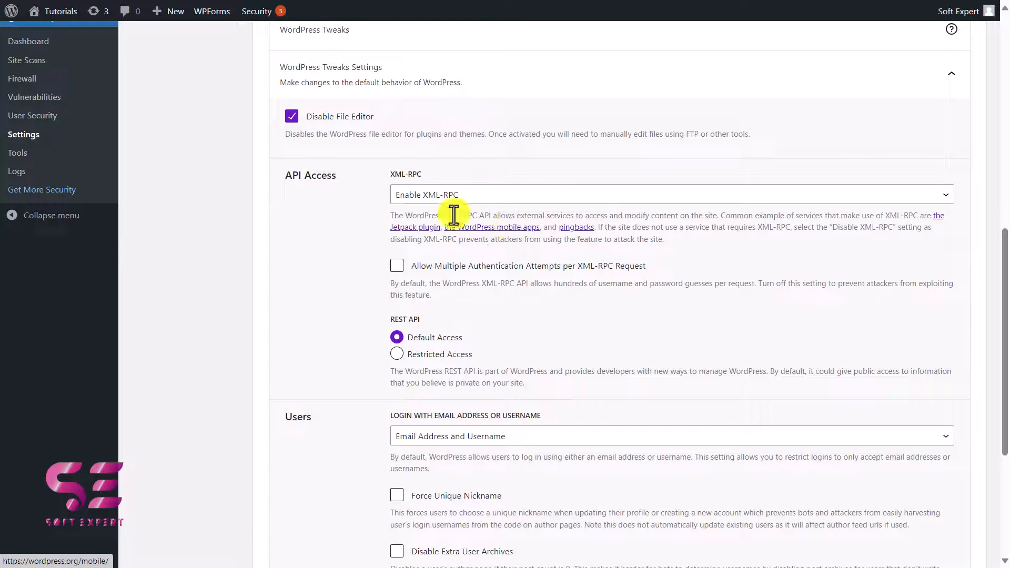
Step: Check the REST API access and the available options for logging in with email address or username
scroll(473, 263, "down", 3)
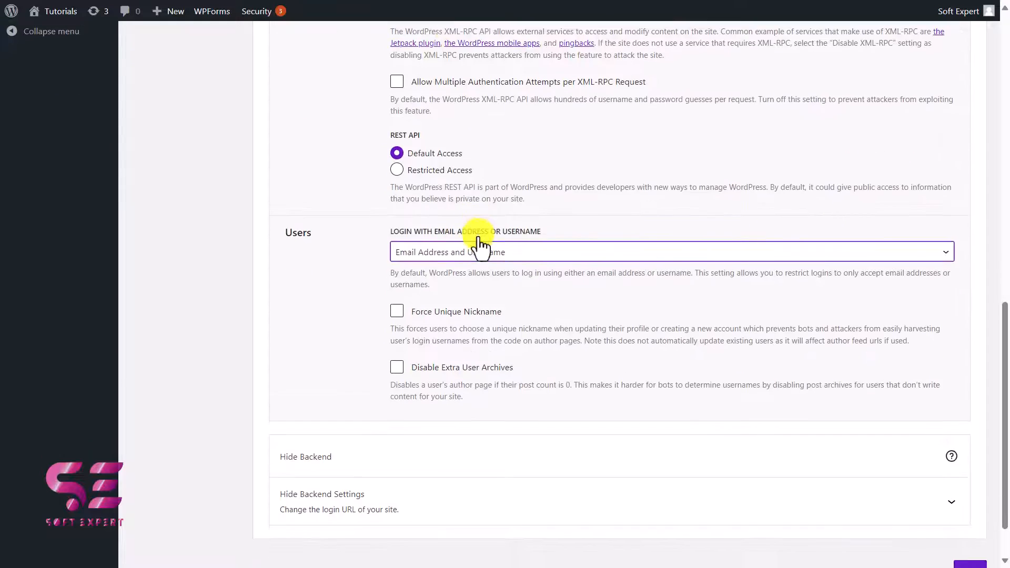
left_click(446, 258)
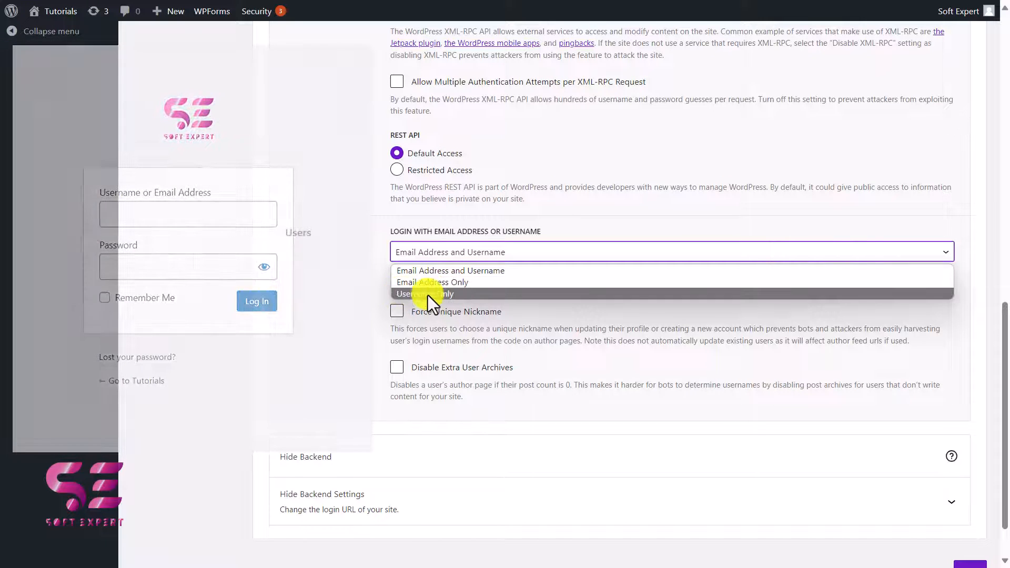
left_click(398, 313)
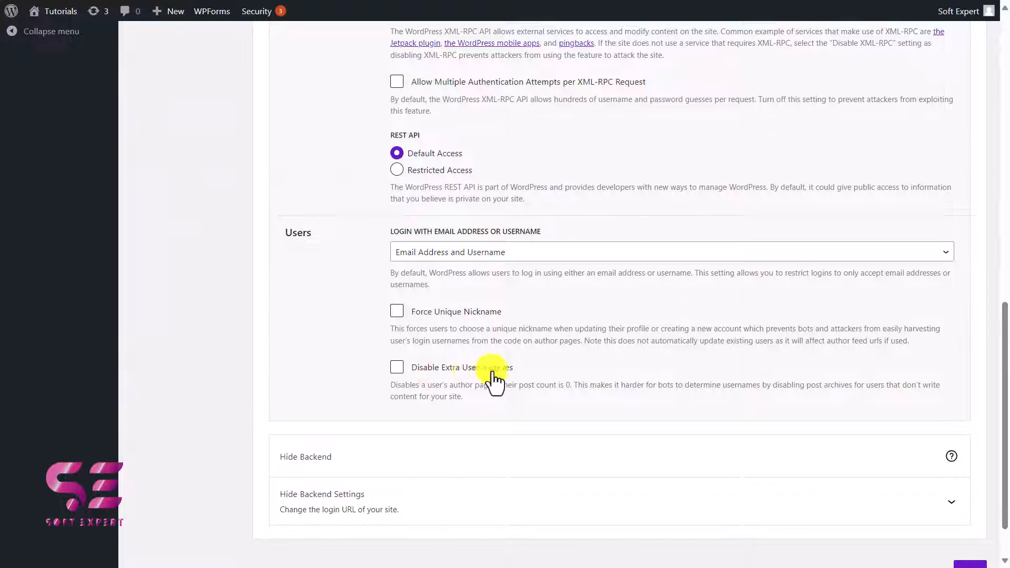
Step: Turn on the Hide Backend feature in the Advanced Hide Backend settings
scroll(315, 409, "down", 1)
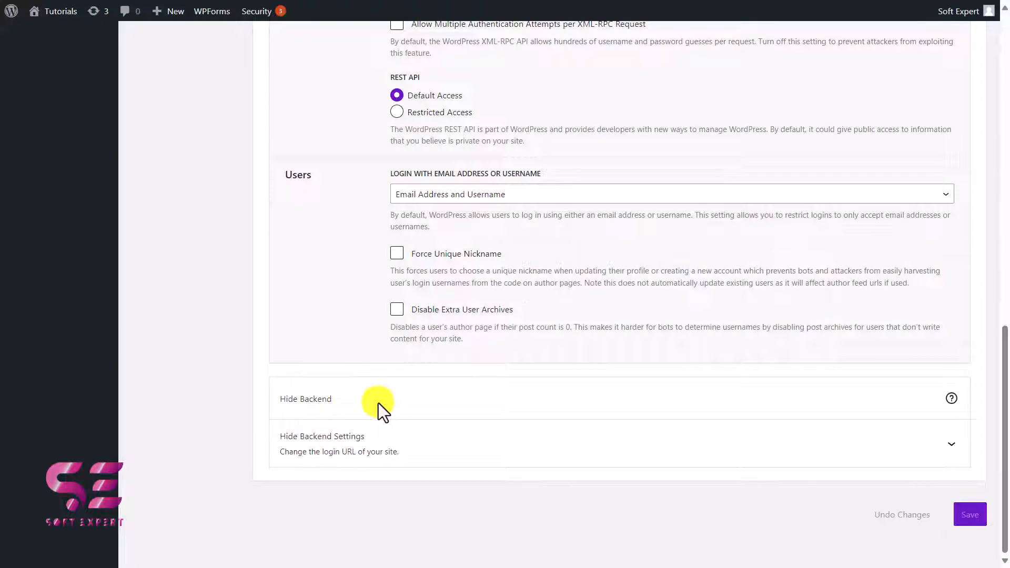
left_click(402, 450)
scroll(401, 455, "down", 1)
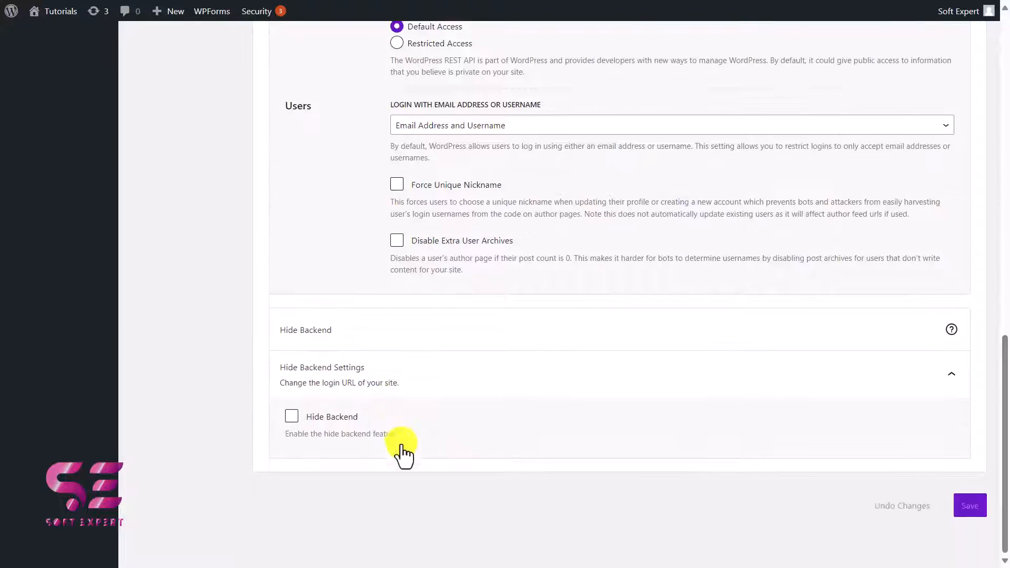
left_click(291, 425)
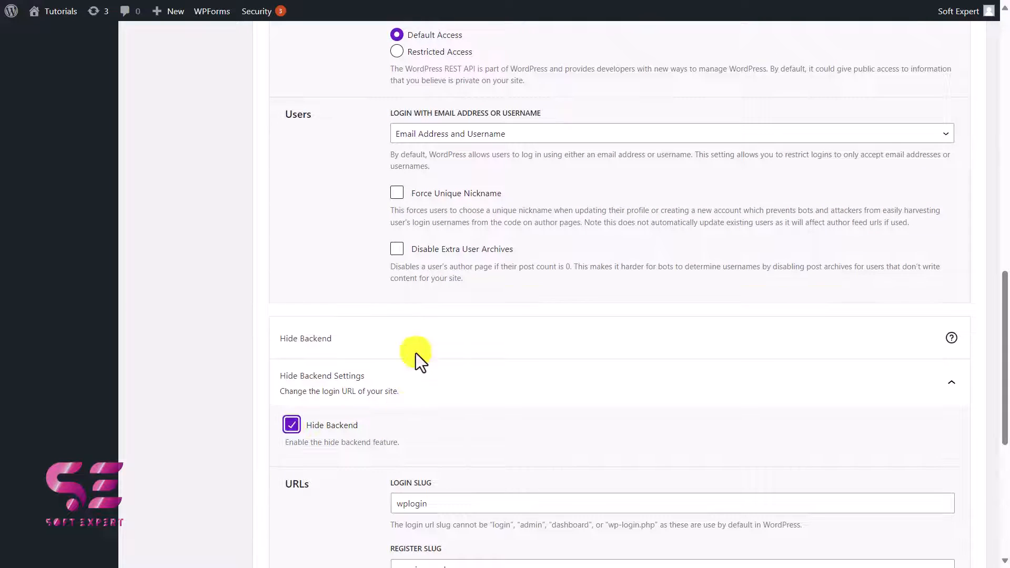
Step: Examine the Hide Backend settings for the login slug, register slug, redirection slug and custom login action
scroll(415, 358, "down", 4)
left_click(437, 297)
double_click(411, 297)
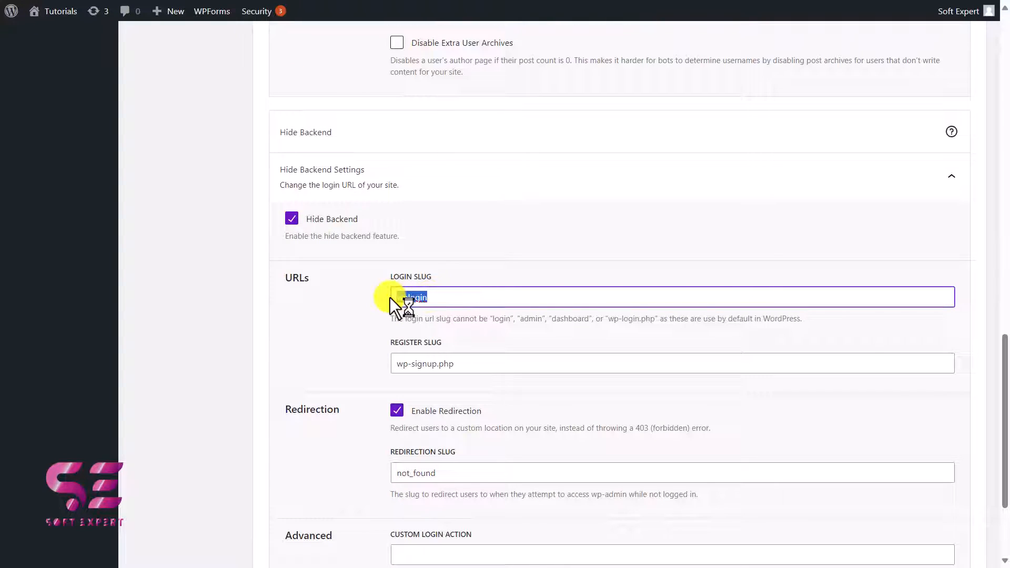
left_click(363, 236)
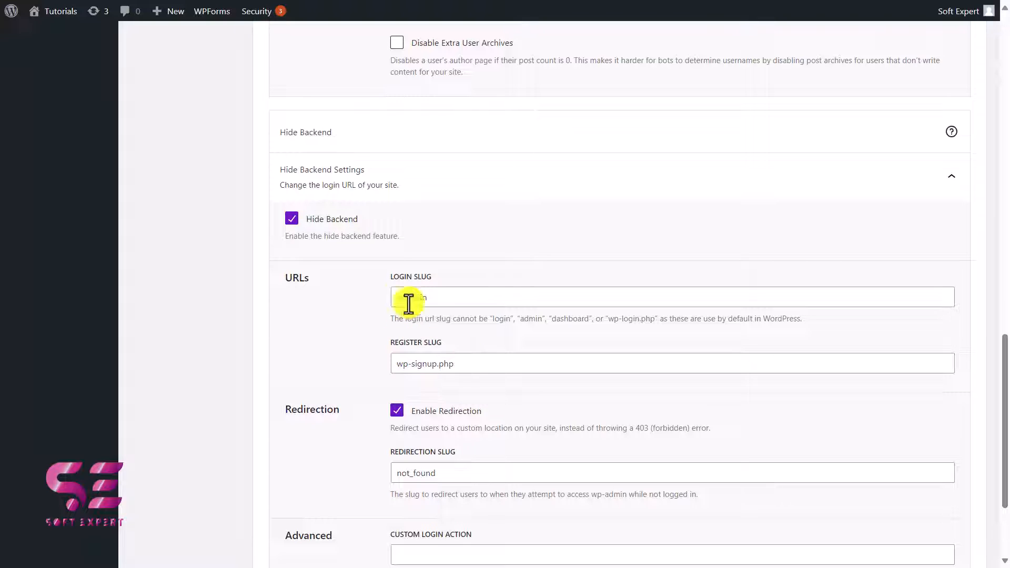
left_click_drag(467, 362, 371, 361)
left_click(371, 361)
scroll(411, 327, "down", 2)
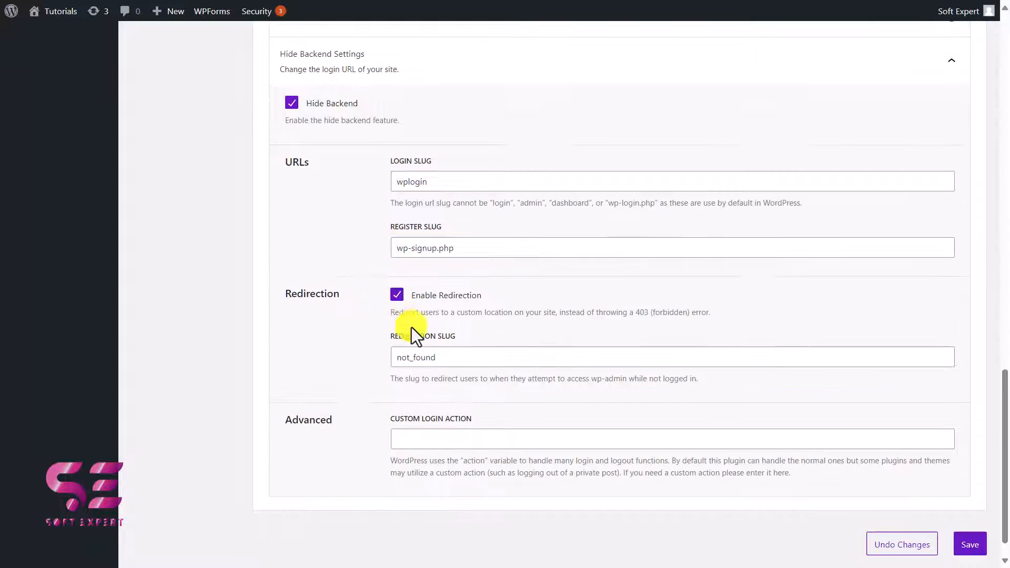
left_click_drag(389, 313, 626, 315)
left_click(627, 315)
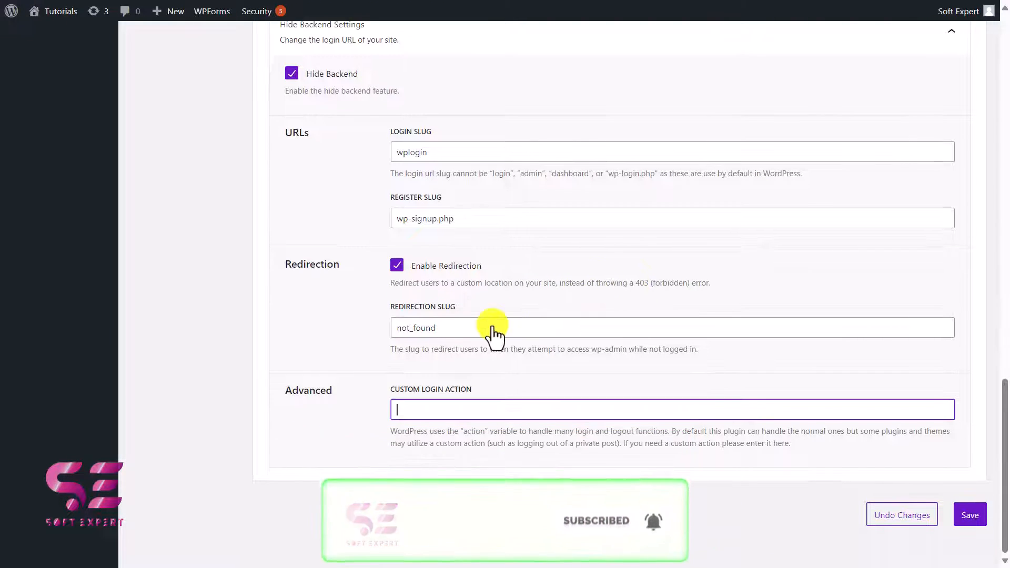
scroll(492, 332, "up", 3)
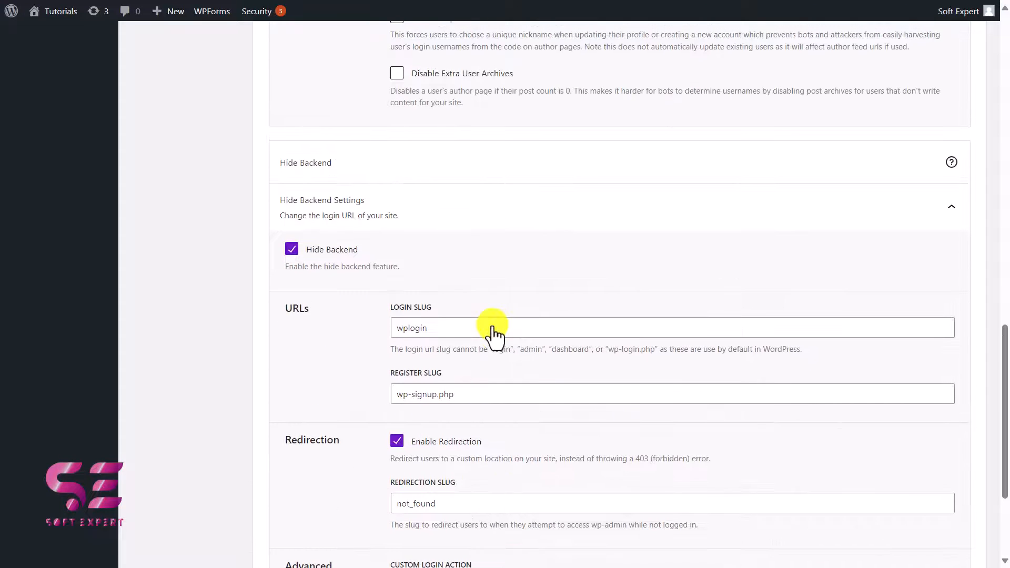
scroll(493, 331, "up", 10)
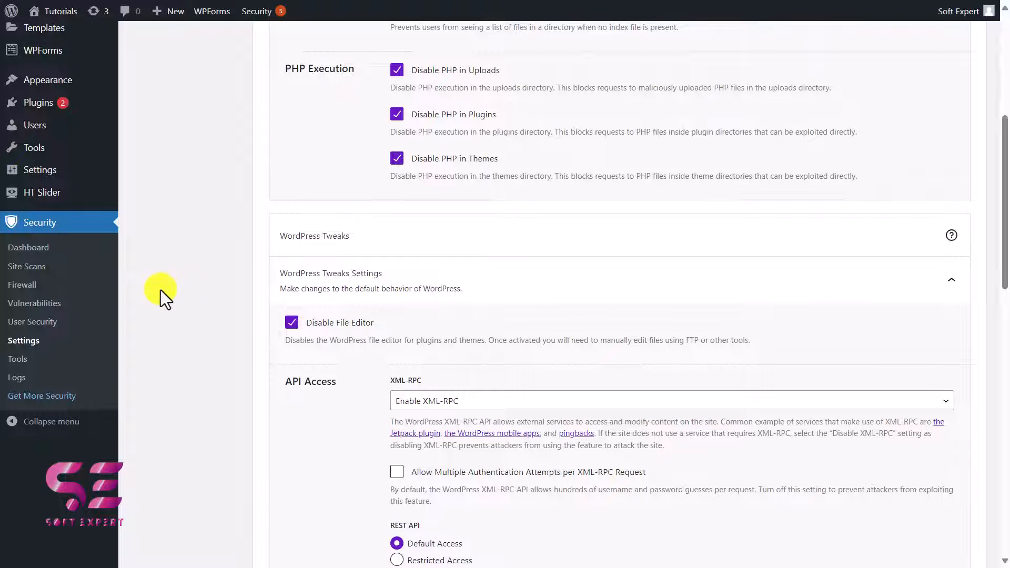
Step: Run a site scan from the Site Scans page and review the scan results
left_click(30, 267)
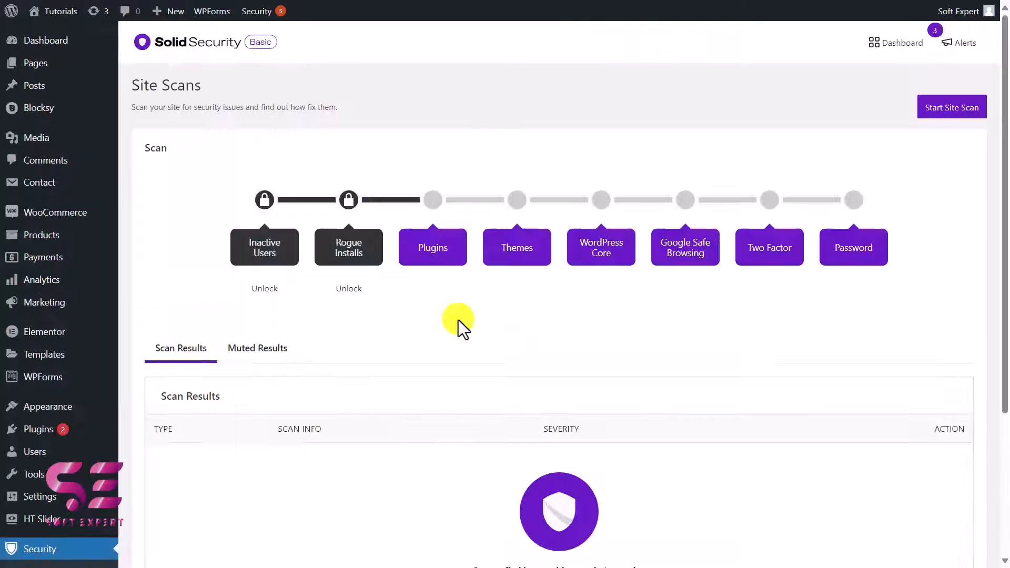
scroll(459, 320, "down", 3)
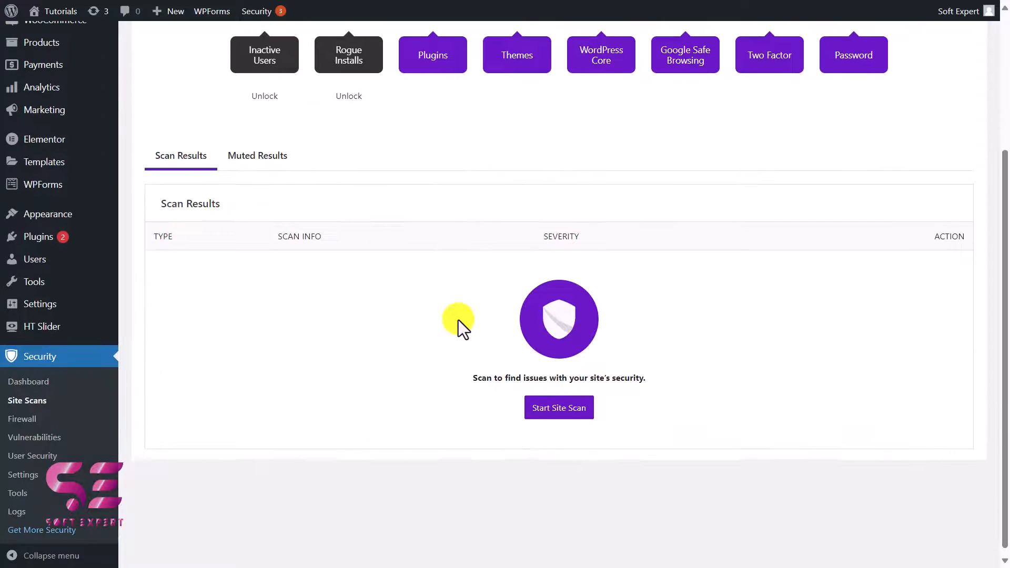
left_click(548, 410)
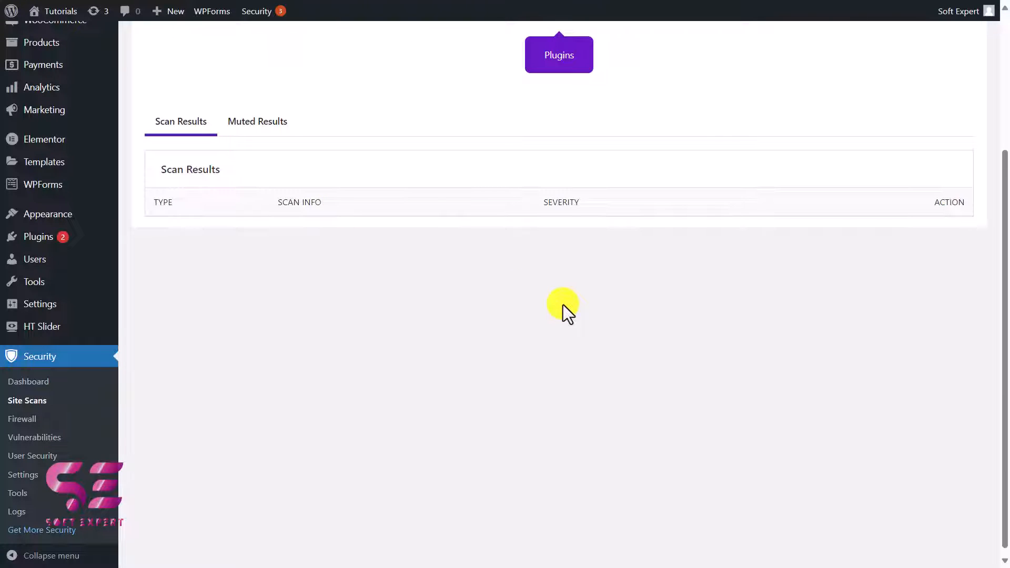
scroll(563, 304, "up", 3)
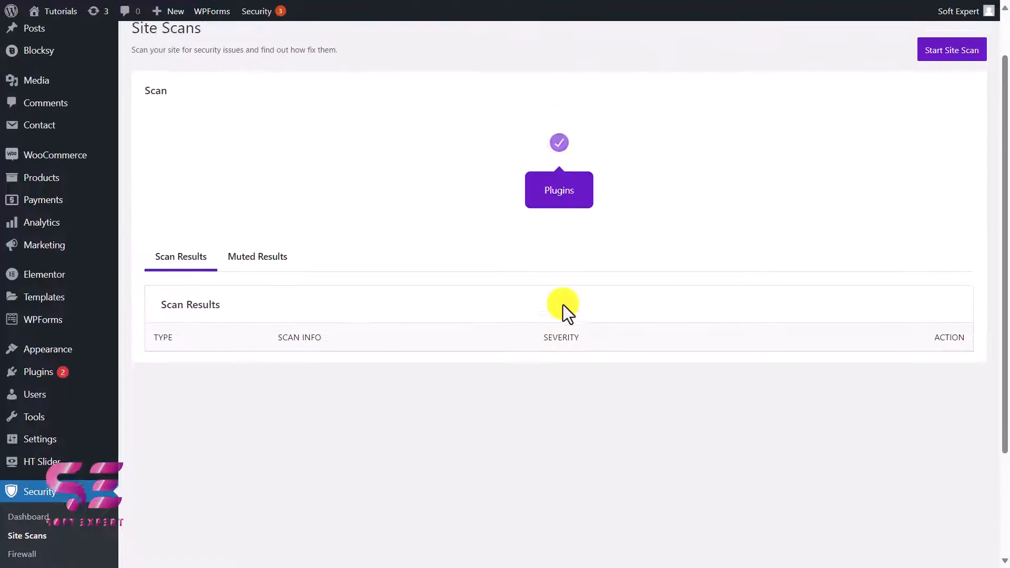
scroll(562, 305, "up", 1)
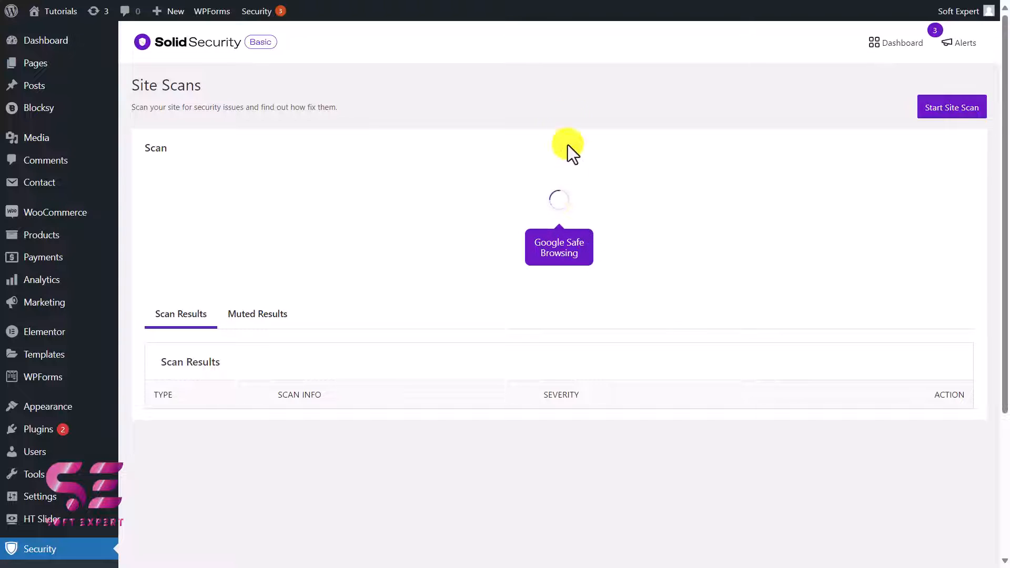
scroll(373, 407, "down", 1)
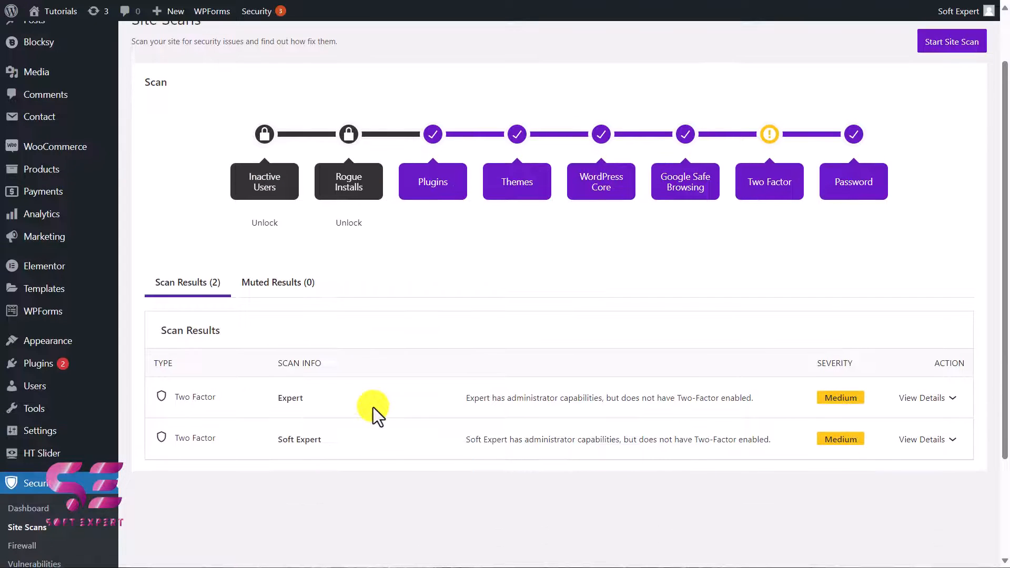
scroll(339, 391, "down", 1)
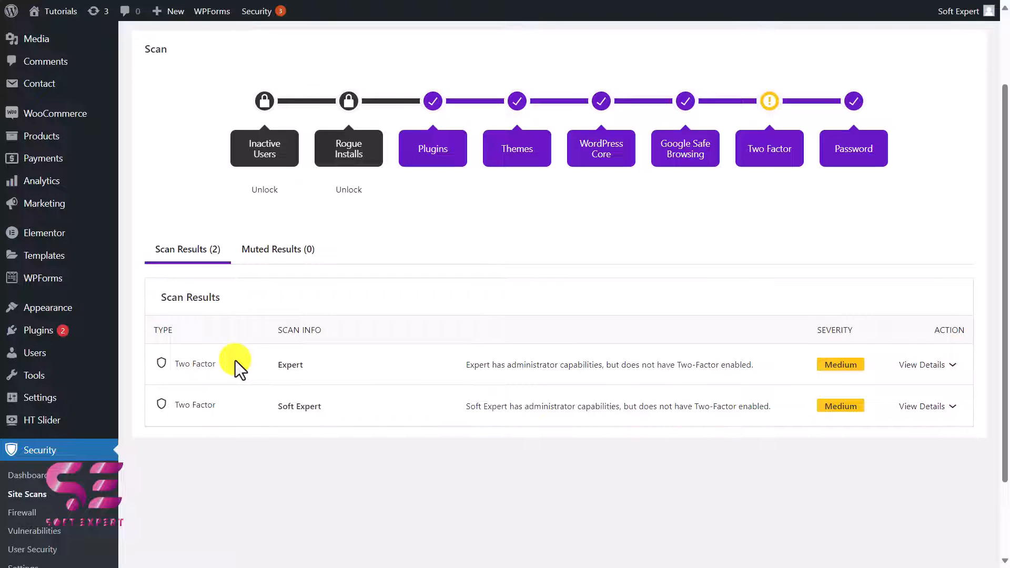
scroll(238, 358, "down", 2)
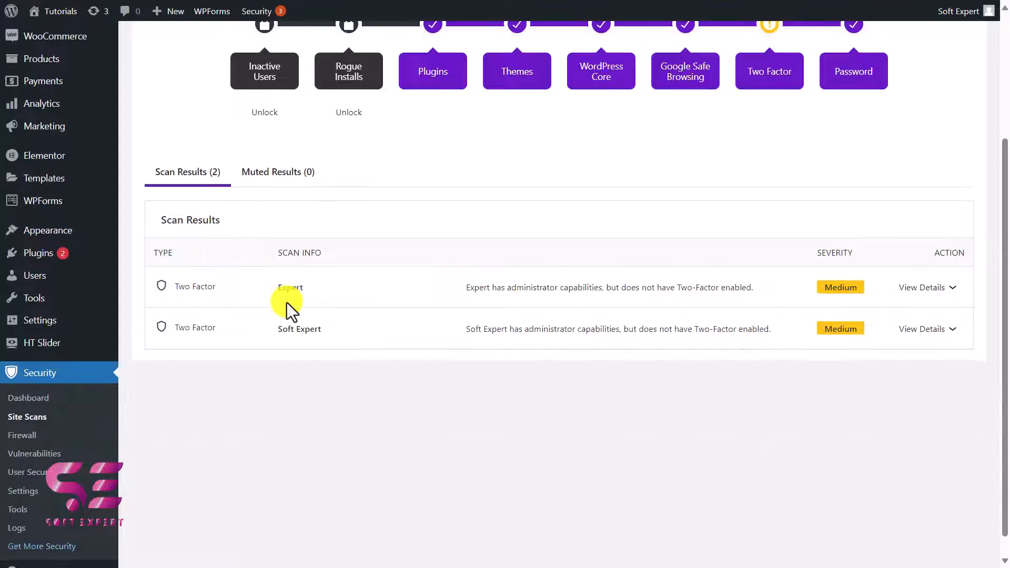
Step: Run the Change User ID 1 tool from the Solid Security Tools page
left_click(39, 504)
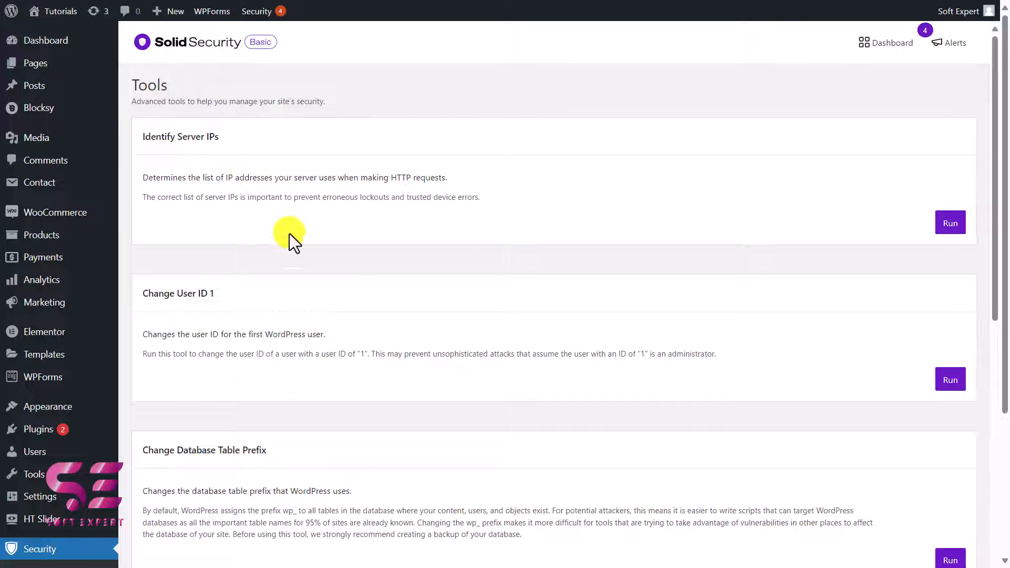
scroll(289, 237, "down", 1)
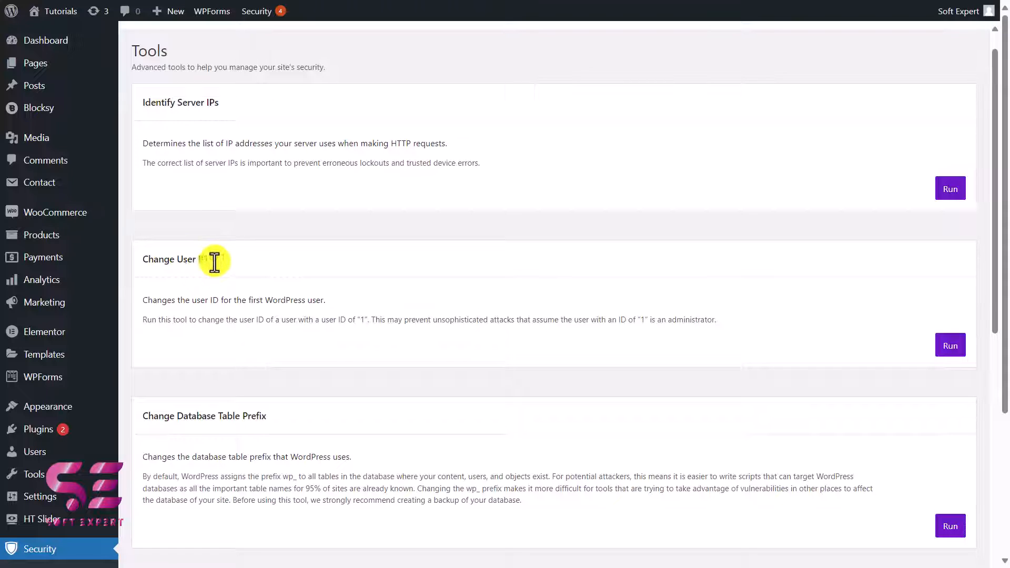
left_click(948, 347)
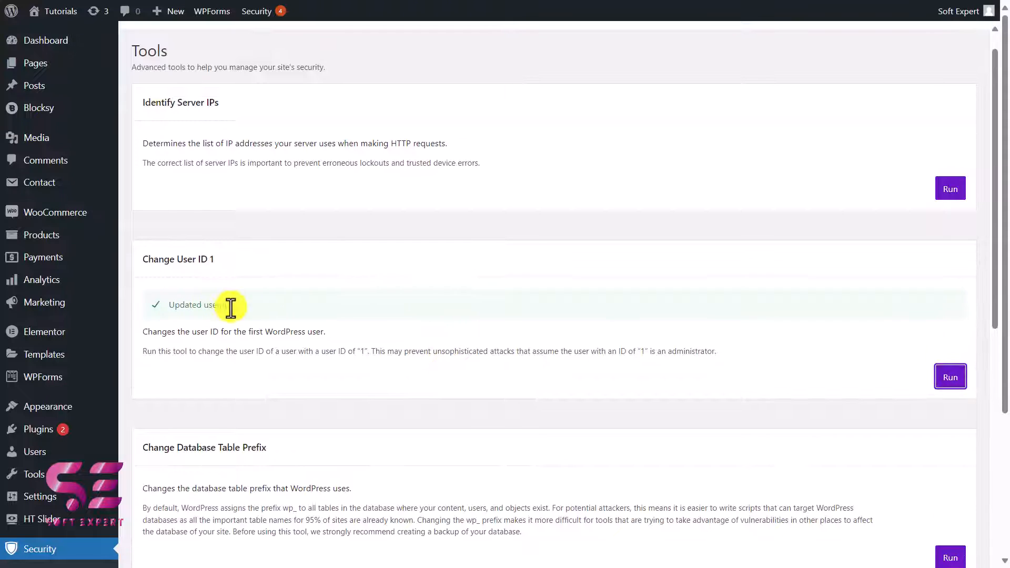
Step: Examine the remaining security tools, from Change Database Table Prefix and Set Encryption Key to Check File Permissions and Server Config Rules
scroll(272, 314, "down", 6)
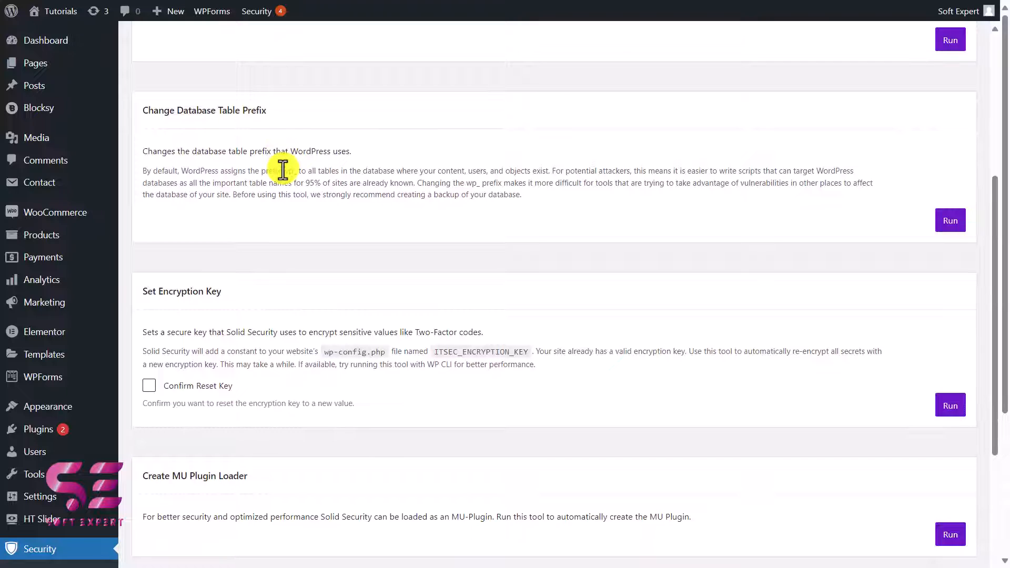
left_click_drag(296, 172, 282, 172)
left_click(297, 171)
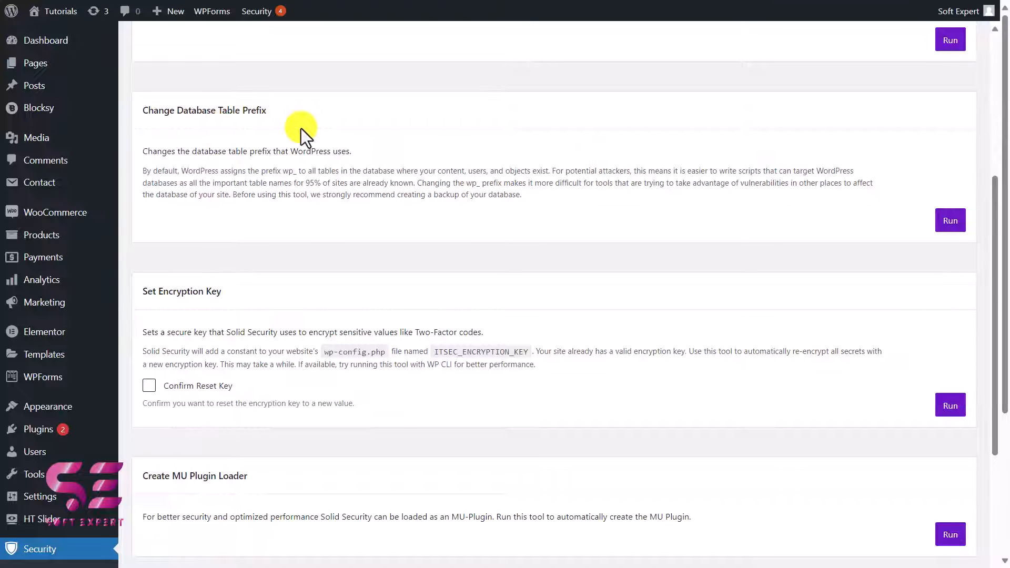
scroll(300, 206, "down", 3)
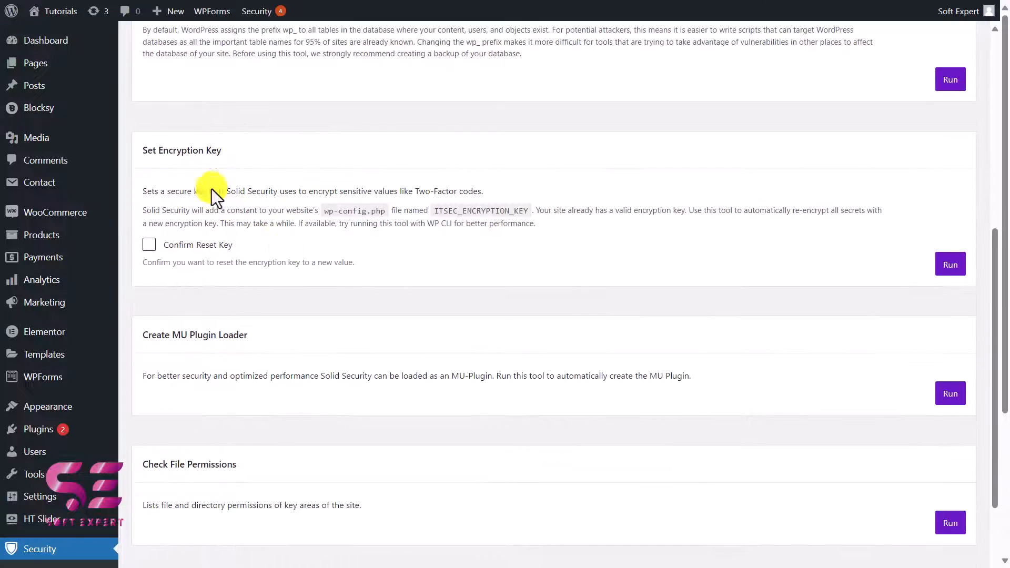
scroll(270, 207, "down", 3)
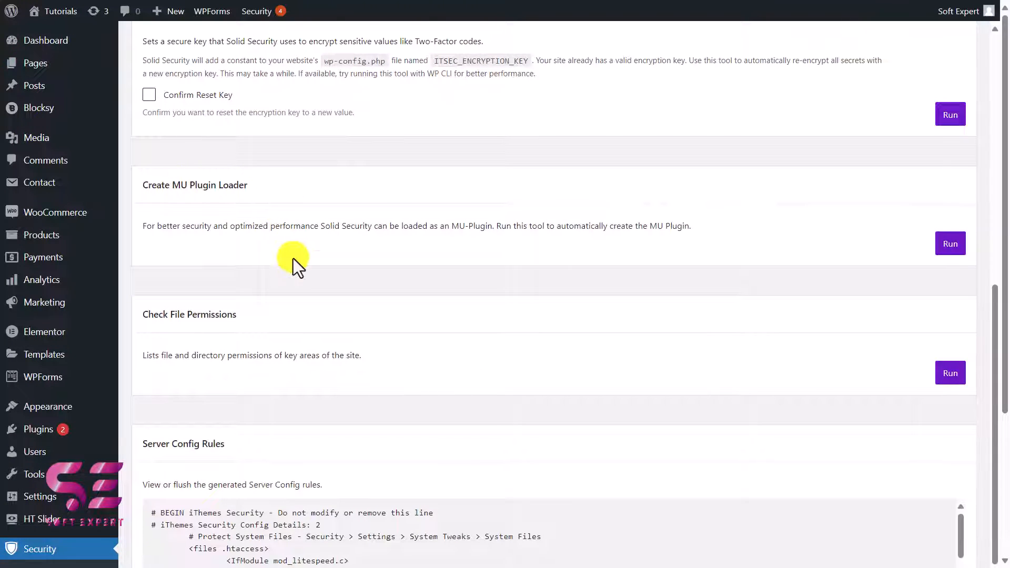
scroll(293, 257, "down", 2)
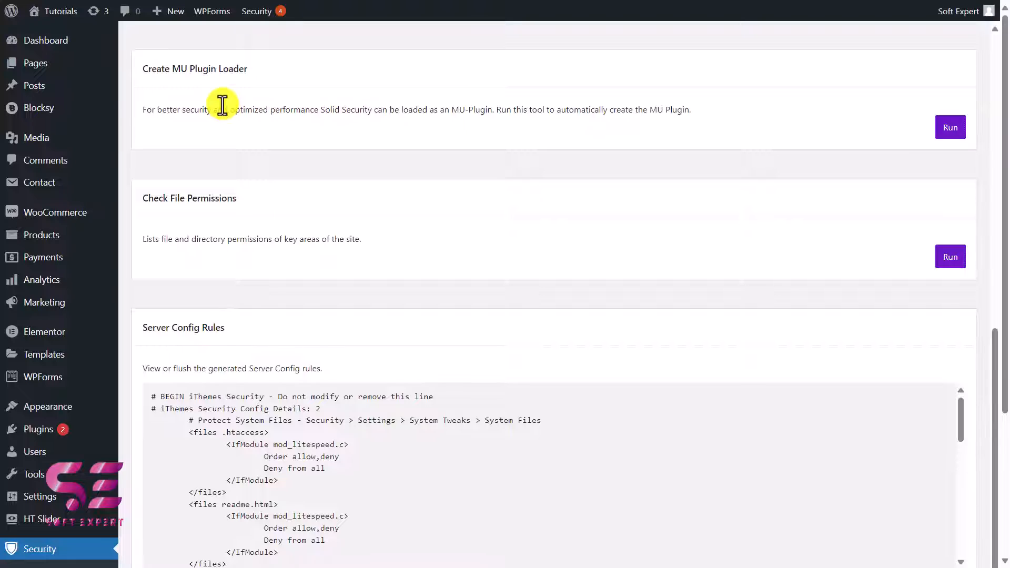
scroll(568, 200, "up", 8)
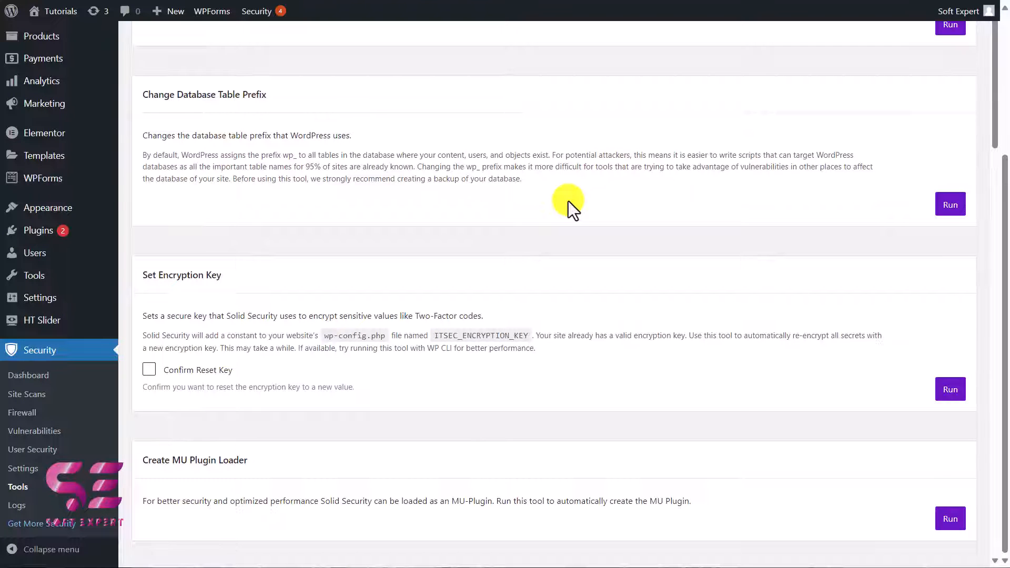
Step: Check the Two-Factor feature in the Login Security settings, and log out and back in with the saved credentials
left_click(27, 469)
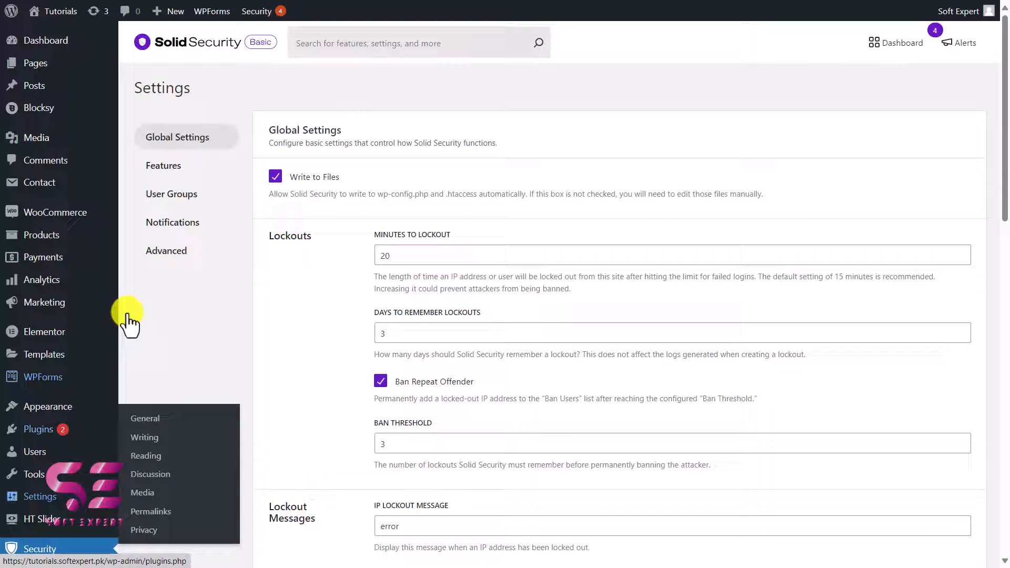
left_click(187, 169)
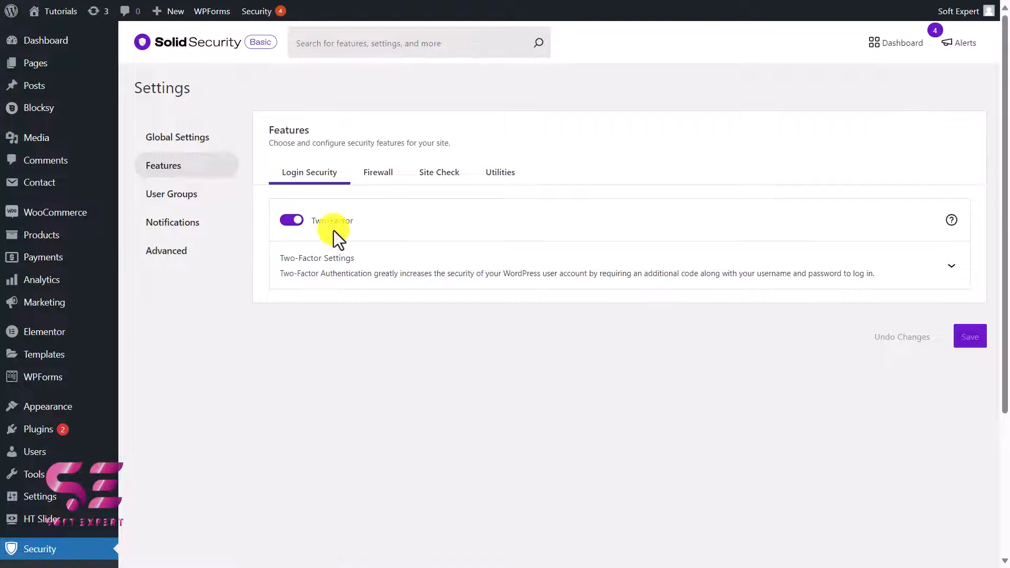
left_click(906, 88)
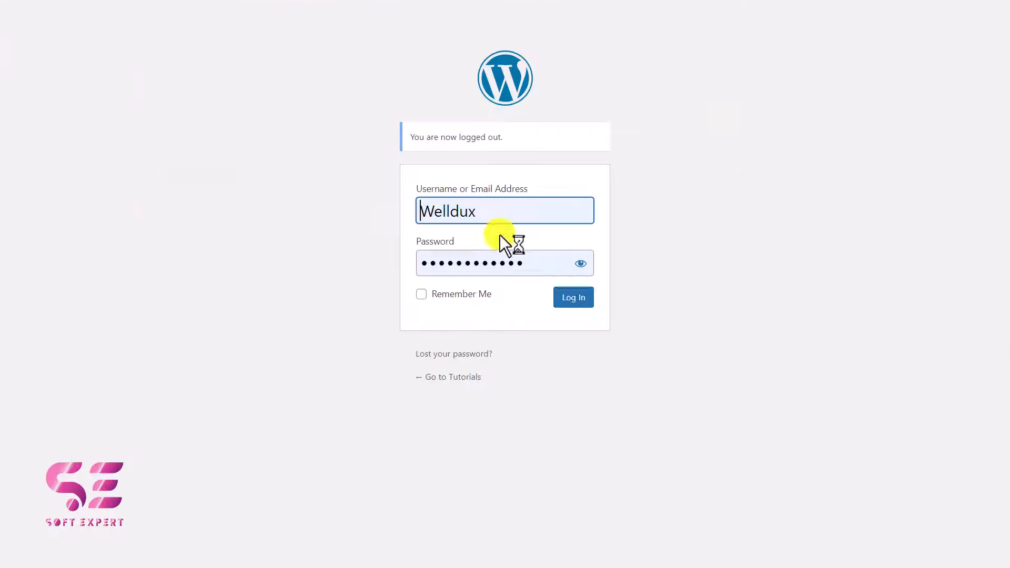
left_click(568, 298)
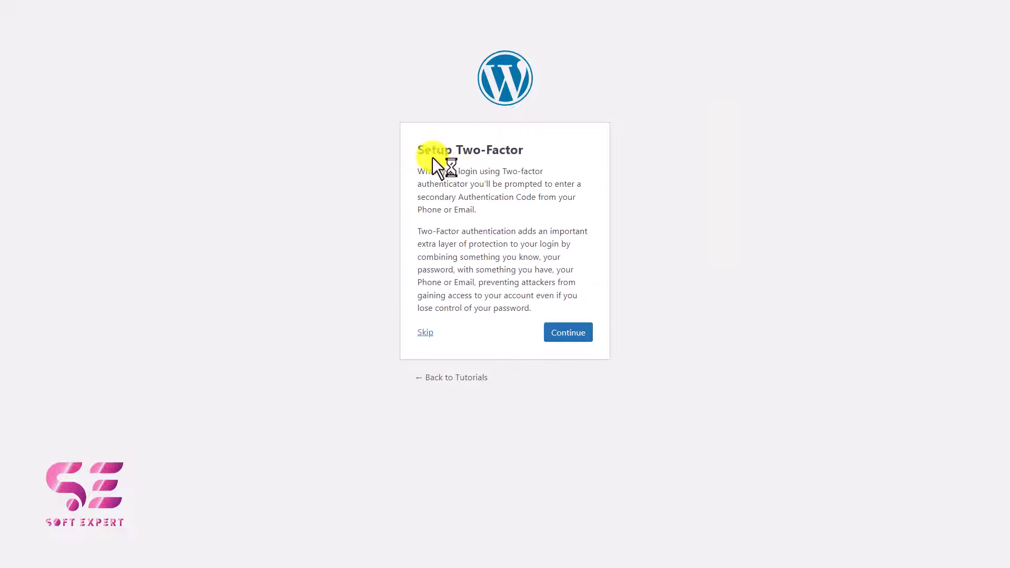
Step: Read the Setup Two-Factor introduction and continue to the selection of two-factor methods
left_click_drag(415, 153, 529, 146)
left_click(529, 146)
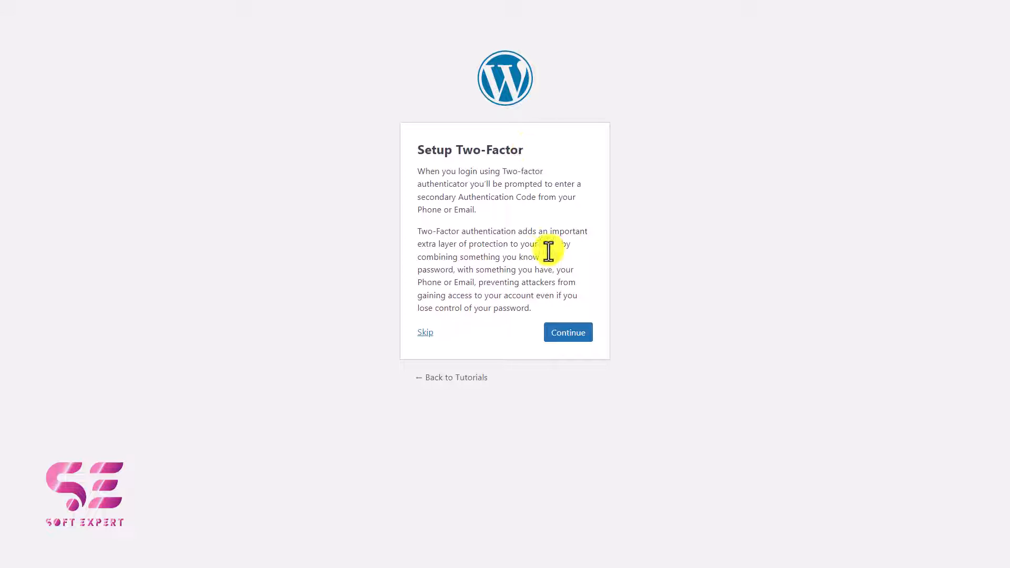
left_click(558, 335)
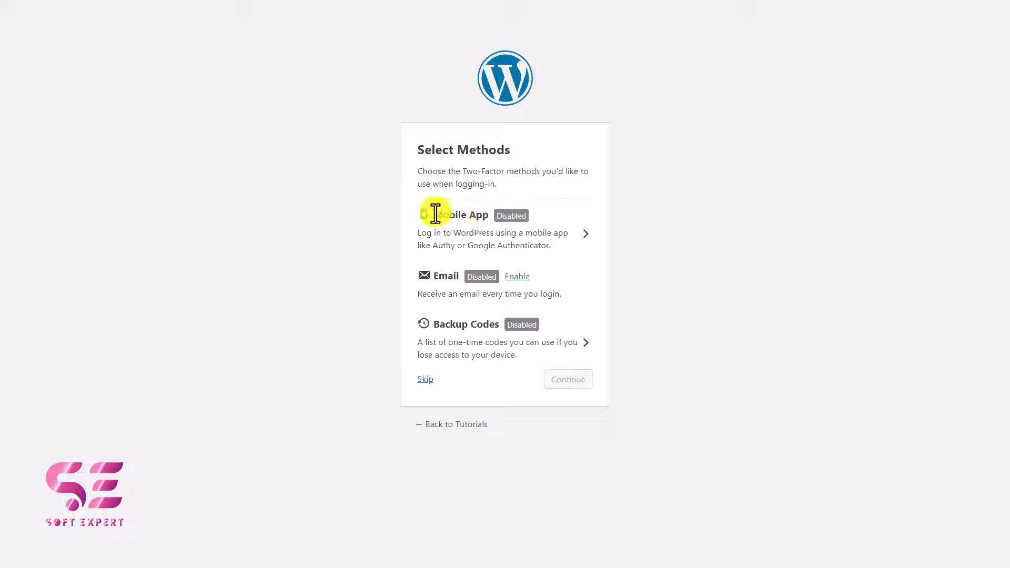
Step: Preview the Mobile App setup and cancel it, and try enabling the Email two-factor method before disabling it again
left_click(584, 236)
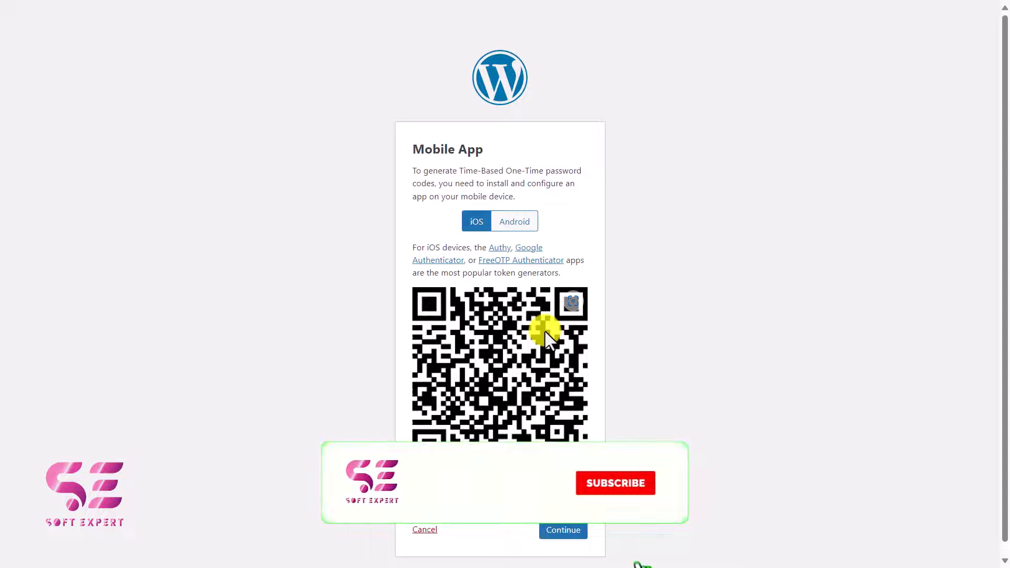
left_click(430, 532)
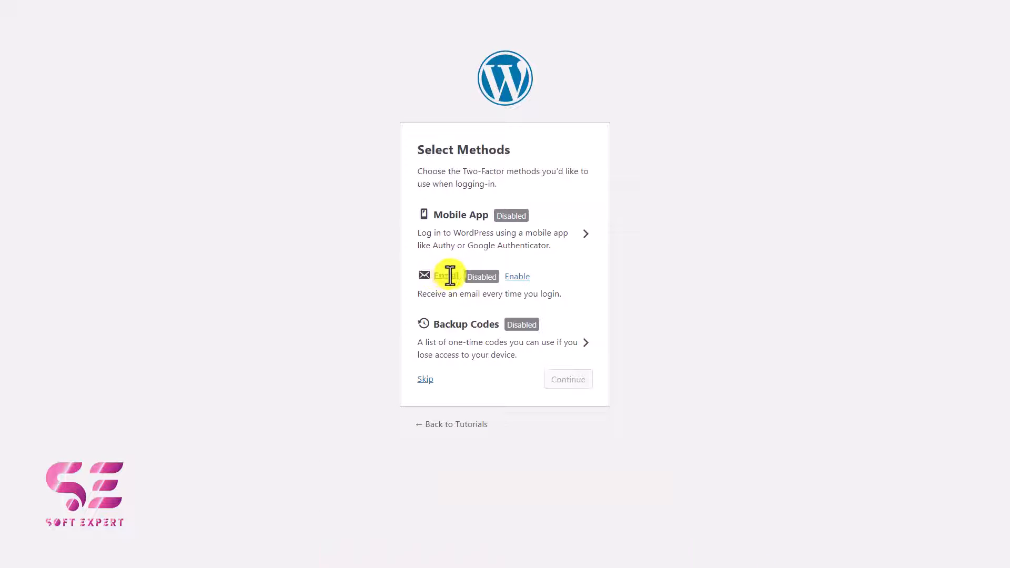
left_click(515, 277)
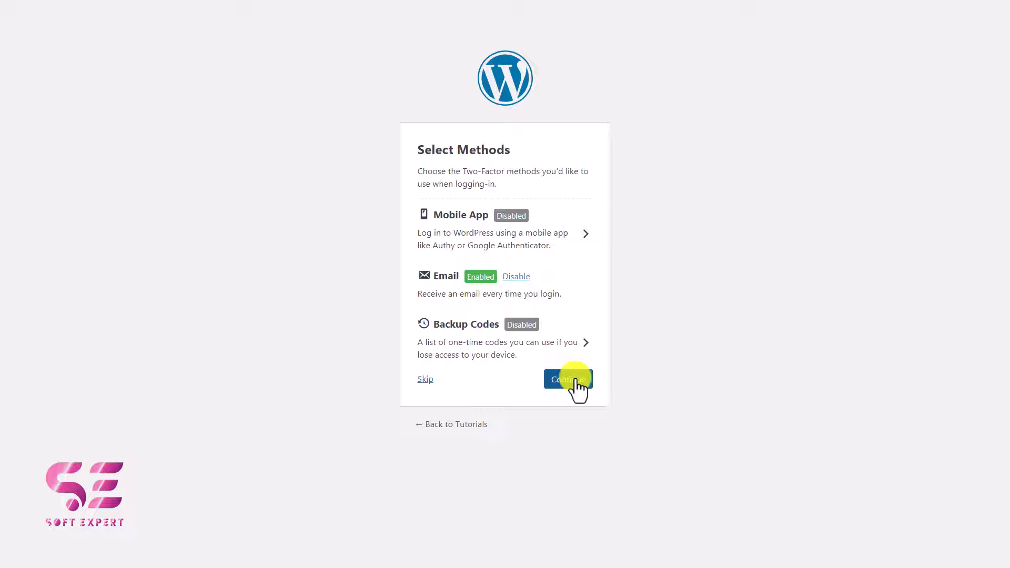
left_click(516, 278)
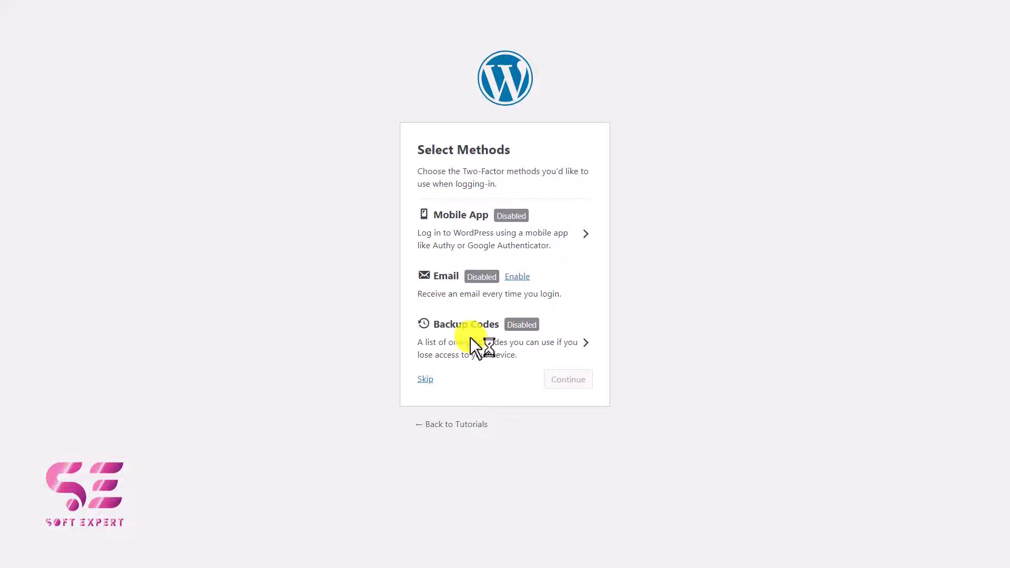
Step: Skip the two-factor setup and read the strong password requirement on the new password page
left_click(426, 378)
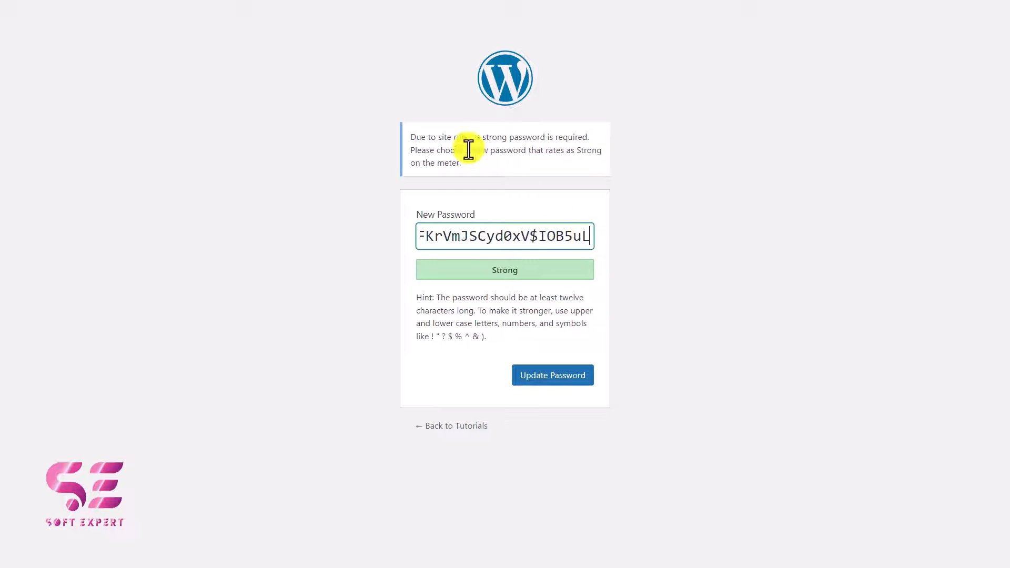
left_click_drag(451, 136, 589, 137)
left_click(589, 138)
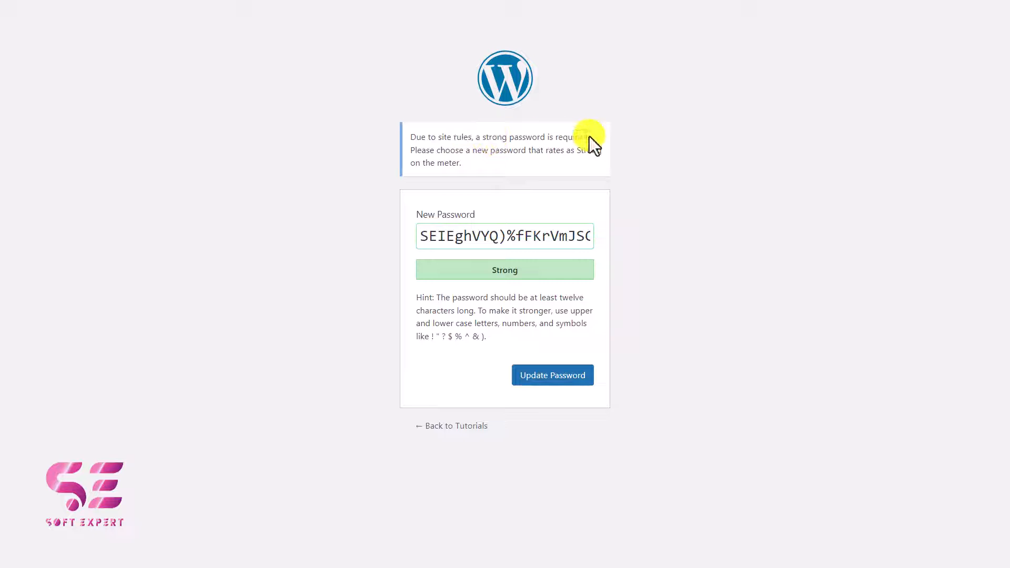
Step: Read the strong password notice on the new password page and update the account password with one rated Strong
left_click_drag(441, 151, 586, 151)
left_click(585, 151)
left_click_drag(408, 168, 474, 166)
left_click(475, 166)
left_click(444, 228)
key("ctrl+a")
left_click(534, 378)
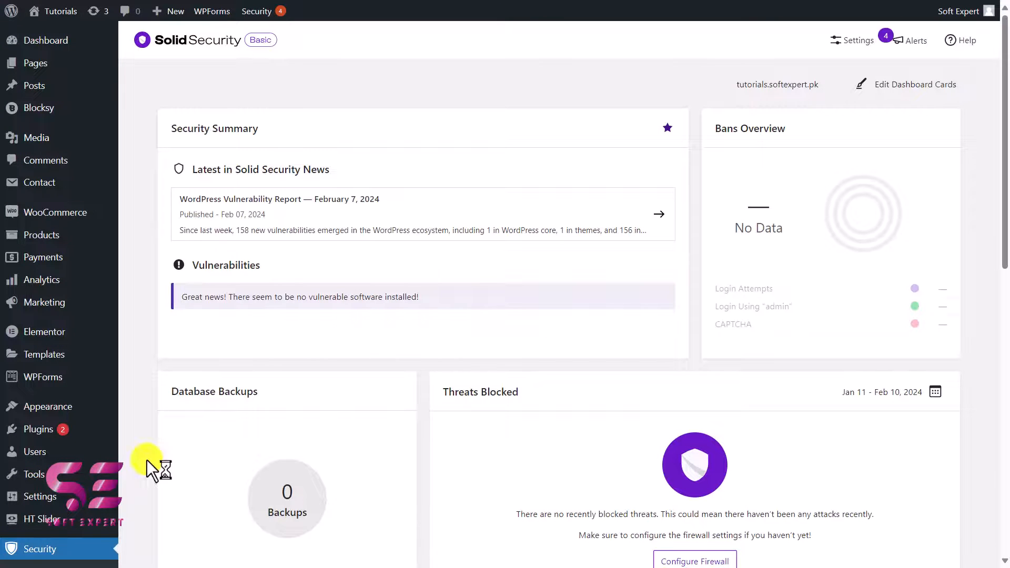
Step: Review the Solid Security dashboard cards, including the security summary, database backups, threats blocked, lockouts and banned IPs
scroll(342, 342, "down", 1)
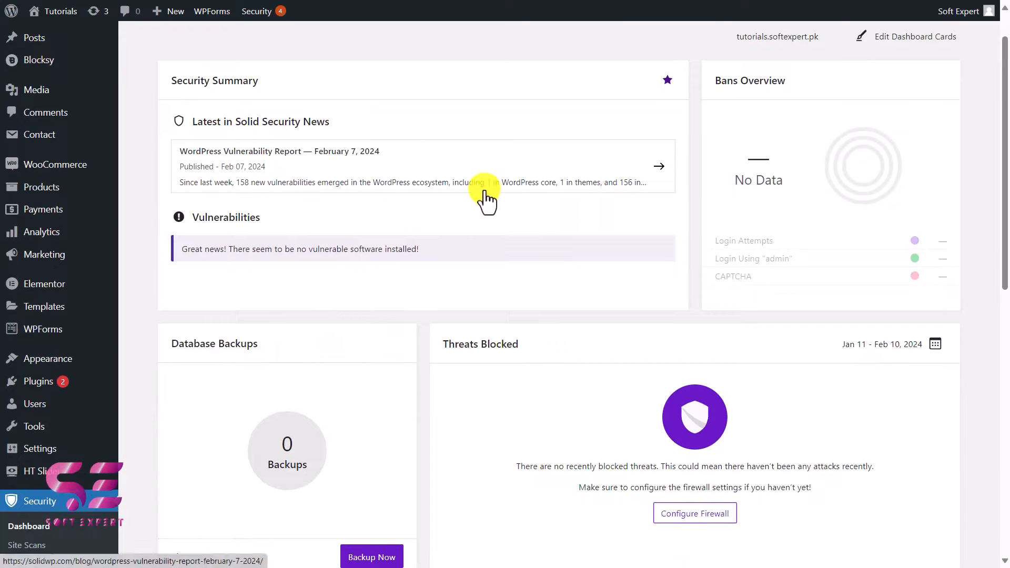
scroll(677, 234, "down", 3)
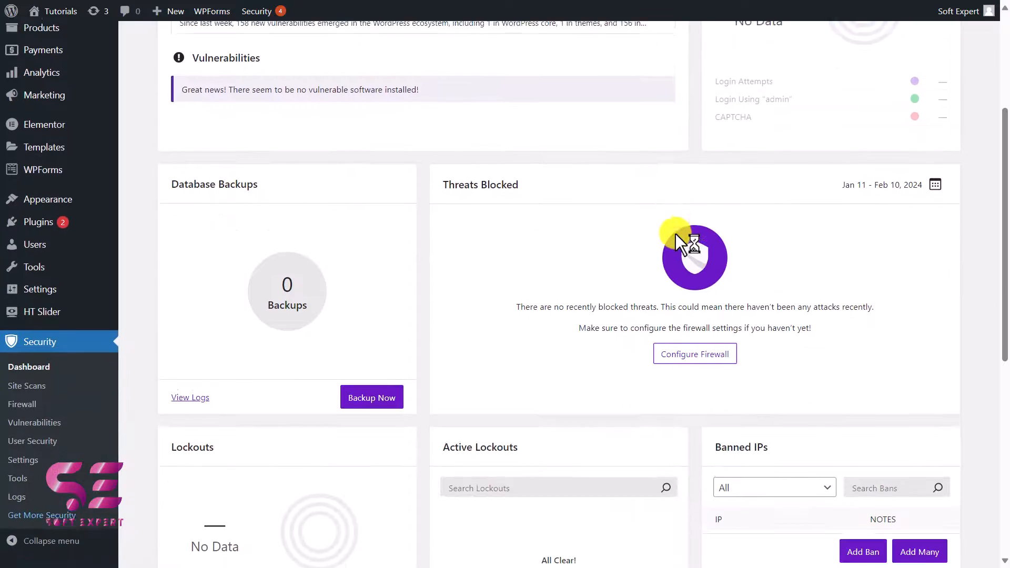
scroll(480, 294, "down", 5)
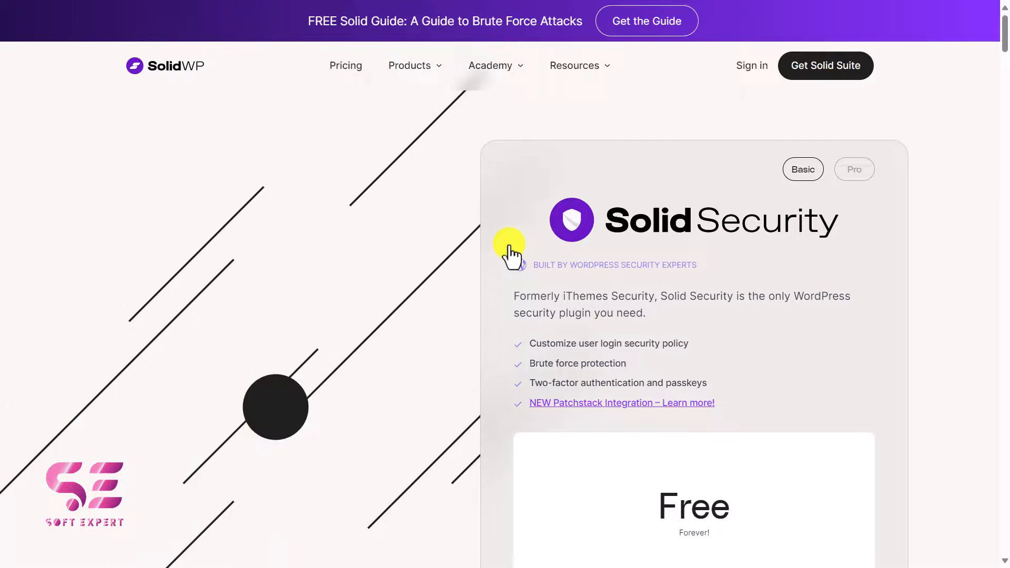
Step: Examine the feature descriptions on the SolidWP product page for Solid Security, from brute force protection to passkeys
scroll(509, 253, "down", 6)
scroll(509, 252, "down", 14)
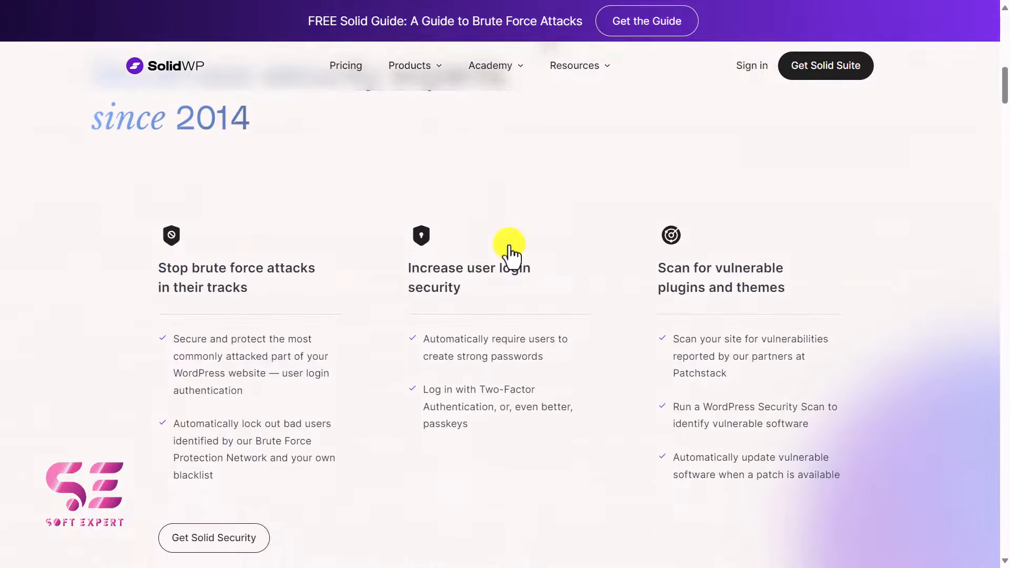
scroll(509, 252, "down", 14)
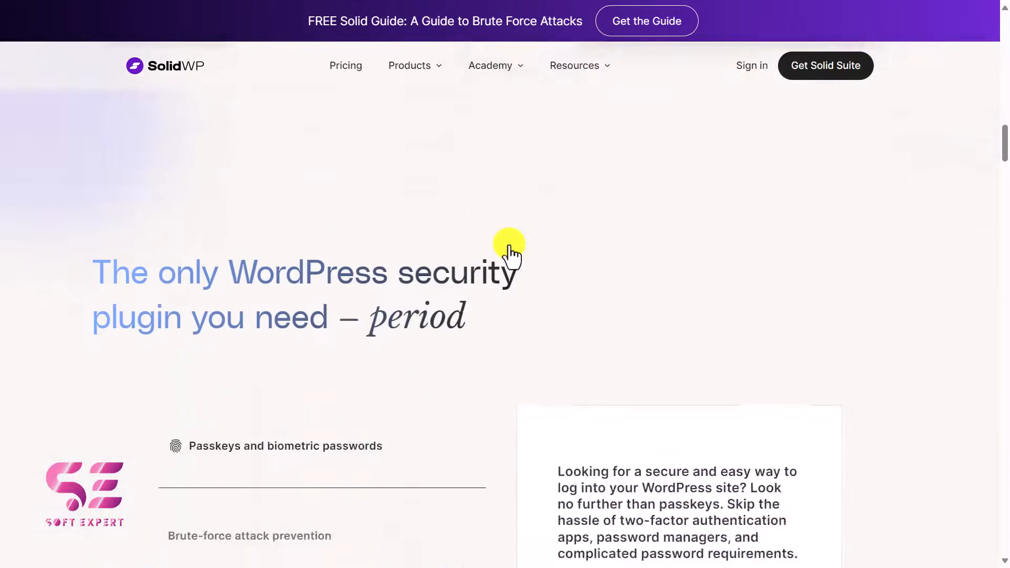
scroll(521, 268, "down", 2)
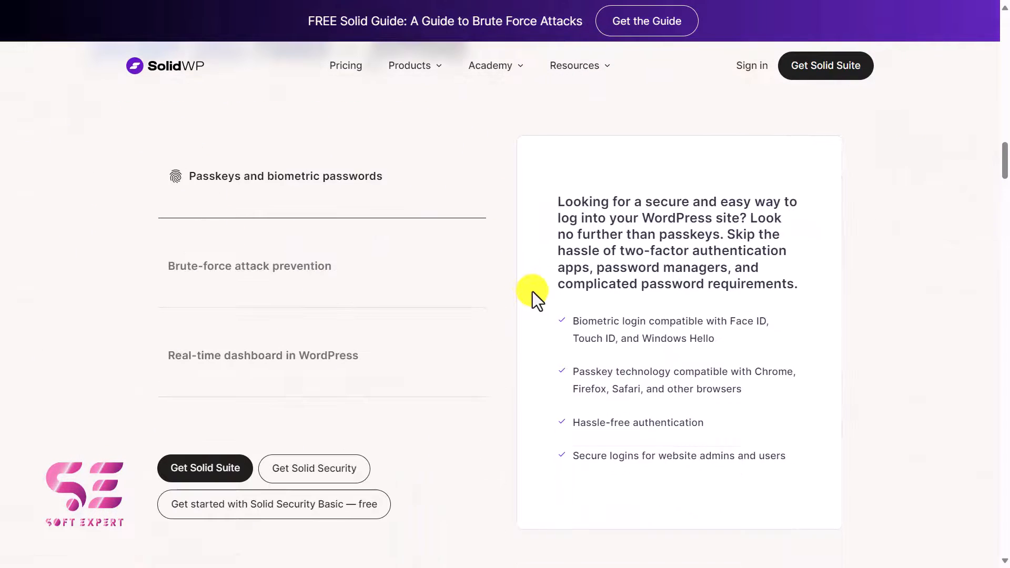
Step: Switch to the Soft Expert channel on YouTube and browse its latest videos
key("alt+Tab")
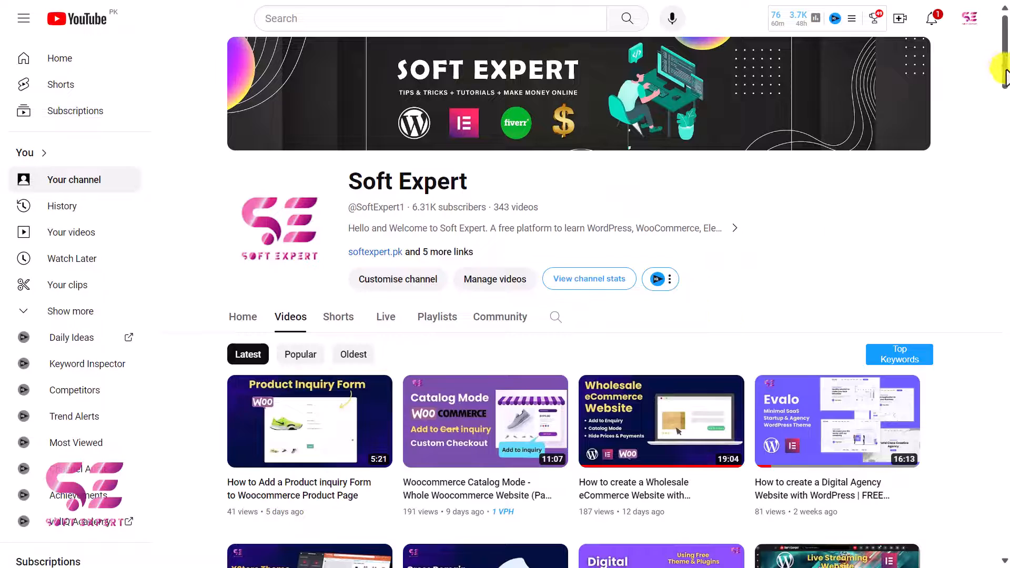
scroll(1004, 116, "down", 7)
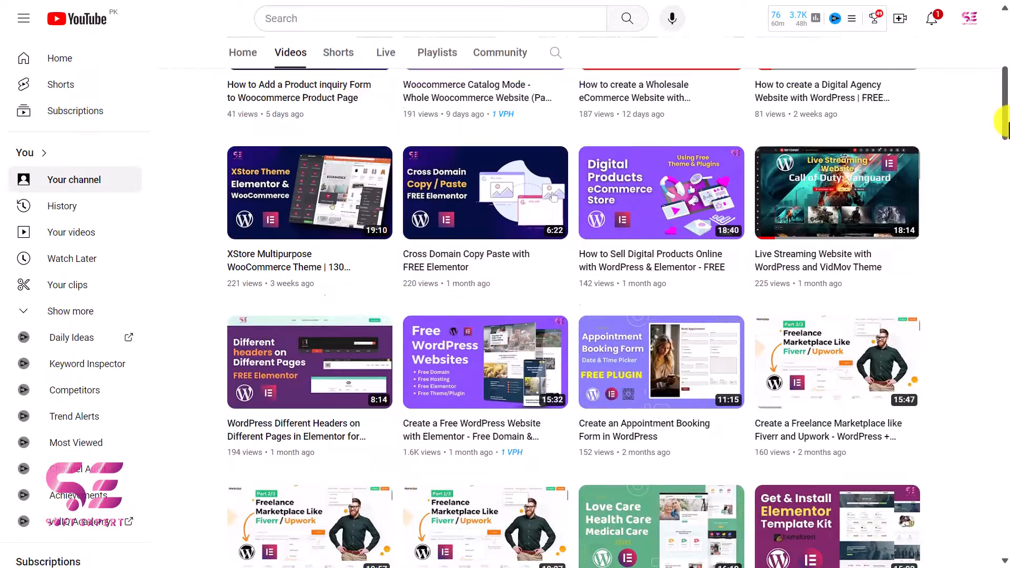
left_click_drag(1002, 121, 1004, 400)
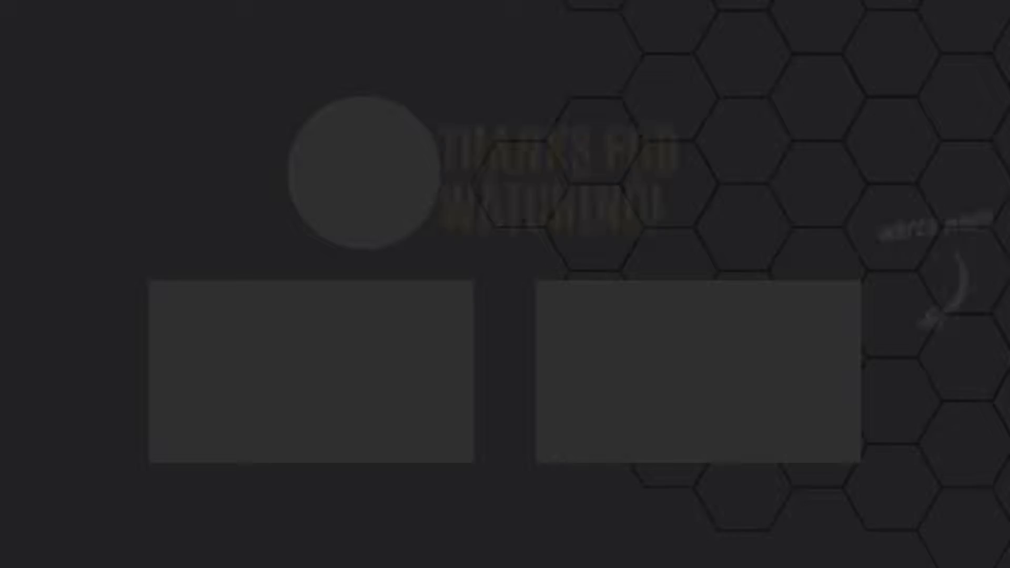